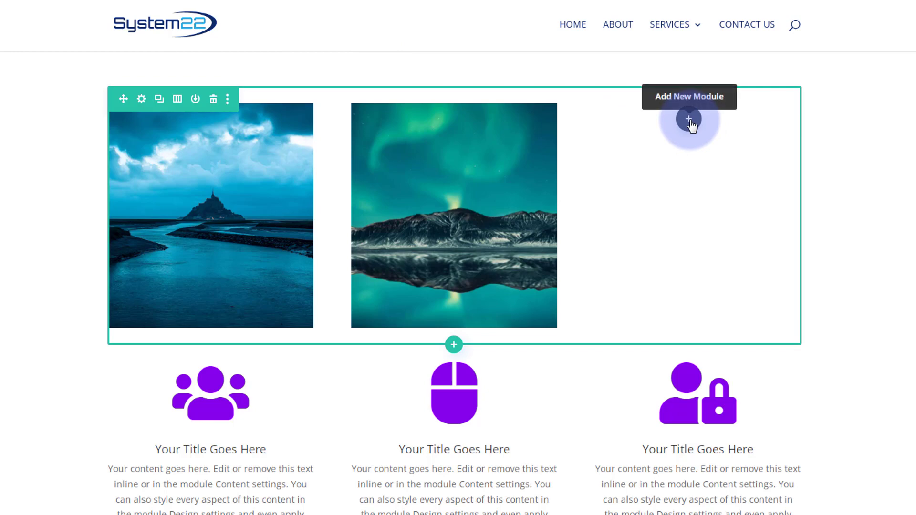
# Step: Add a Blurb module to the empty third column of the image row
pyautogui.click(690, 119)
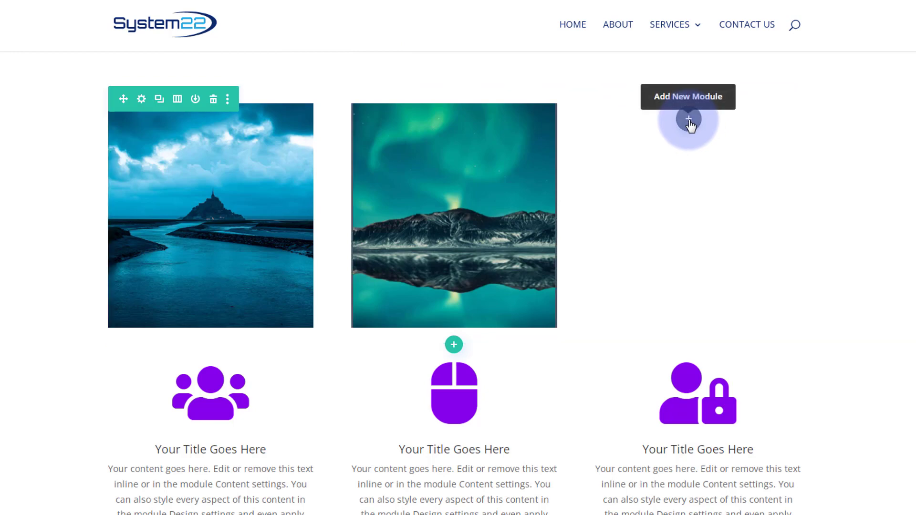
pyautogui.click(689, 119)
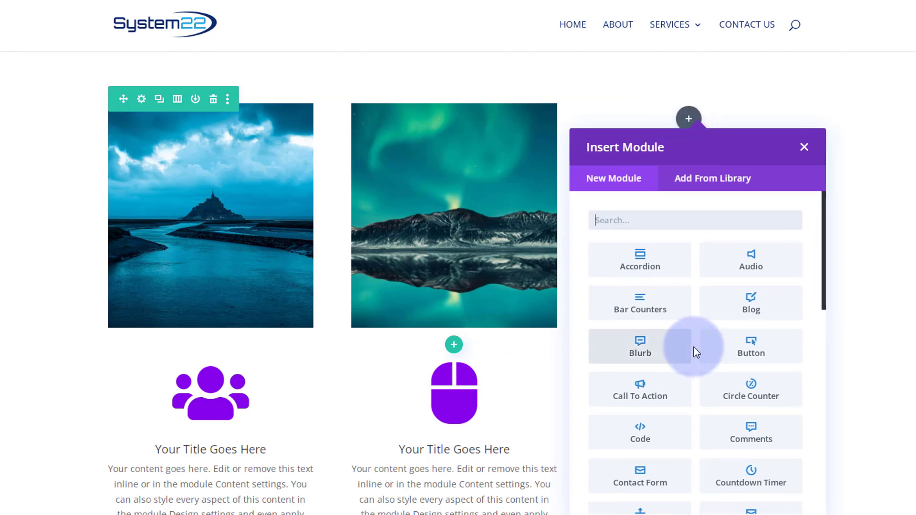
pyautogui.scroll(-5, 695, 348)
pyautogui.scroll(-6, 694, 347)
pyautogui.scroll(8, 694, 348)
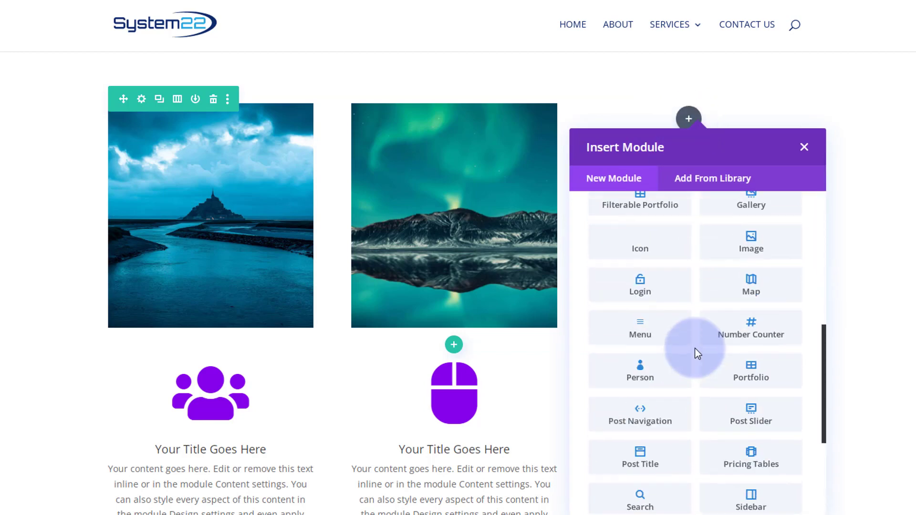
pyautogui.scroll(4, 695, 353)
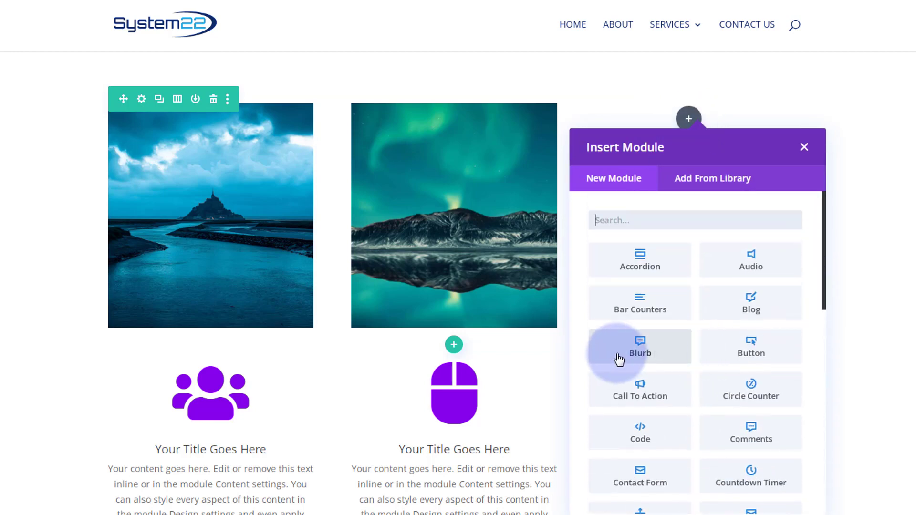
pyautogui.scroll(-3, 635, 349)
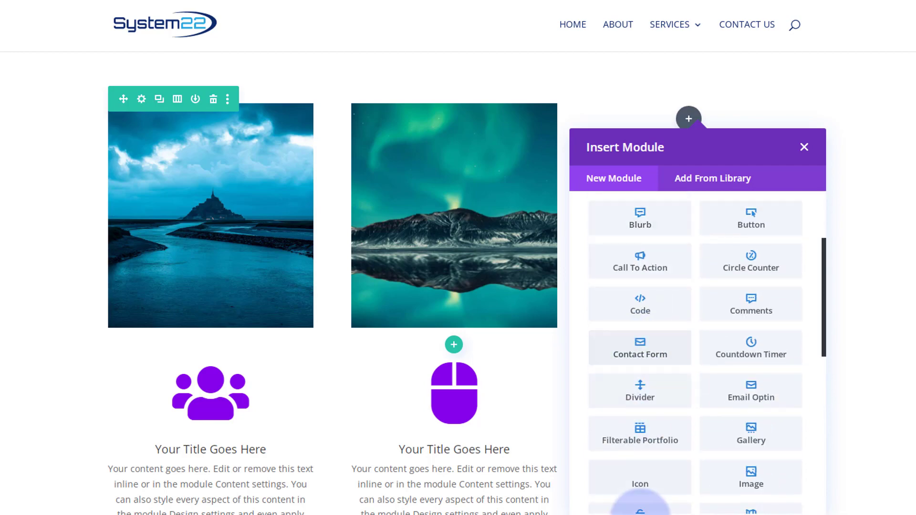
pyautogui.scroll(3, 629, 319)
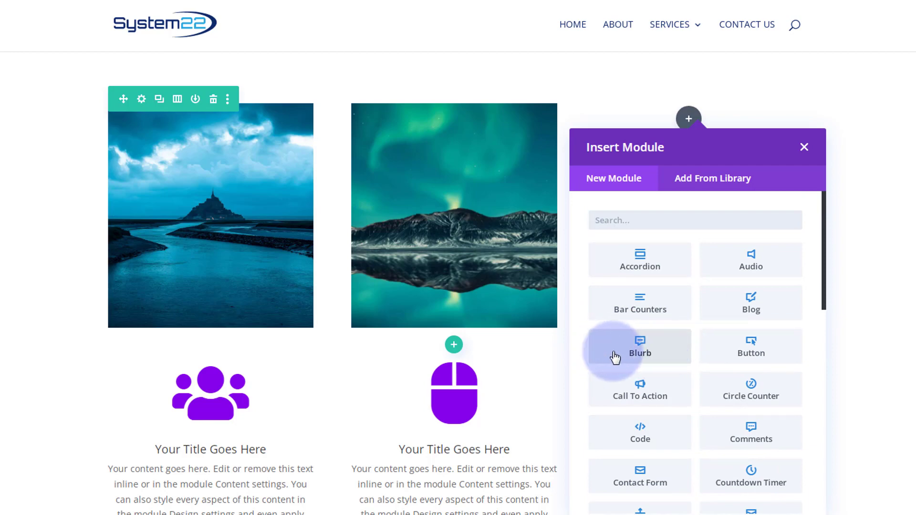
pyautogui.click(666, 353)
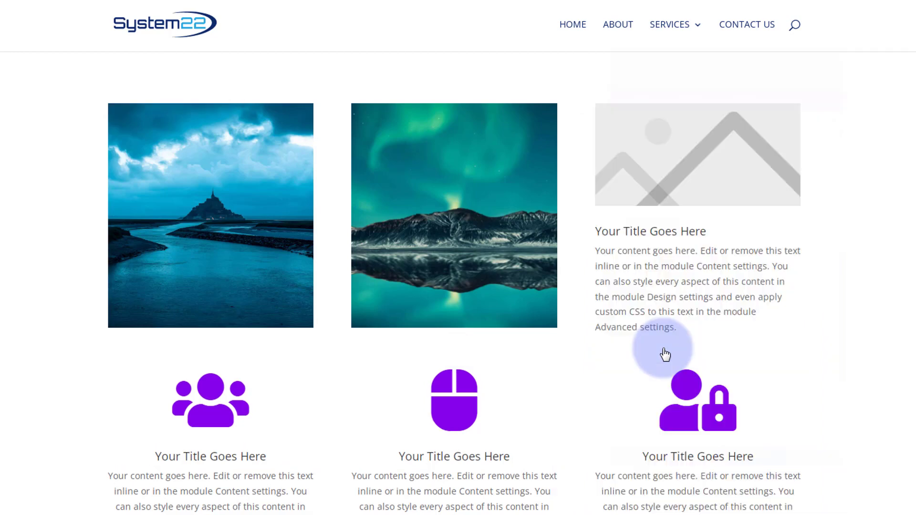
# Step: Clear the blurb's title and replace its body text with "click here"
pyautogui.moveTo(724, 35); pyautogui.dragTo(426, 38)
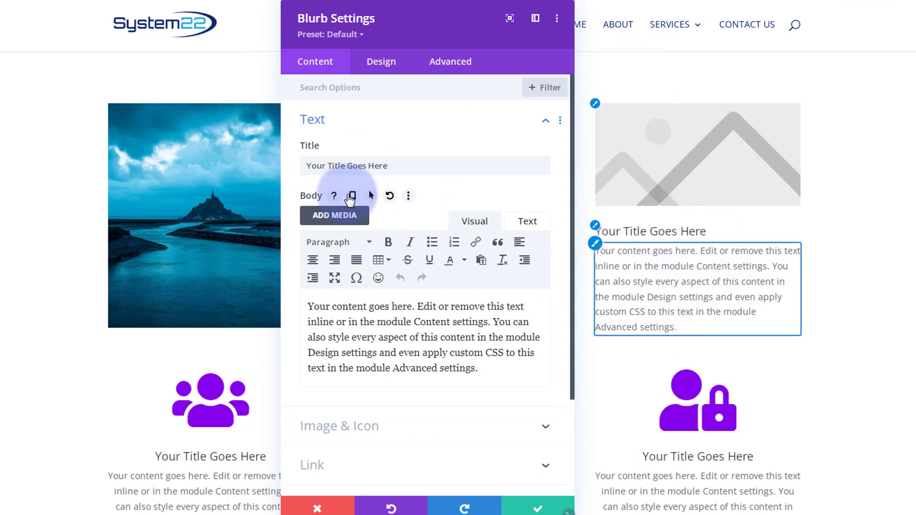
pyautogui.moveTo(391, 165); pyautogui.dragTo(288, 165)
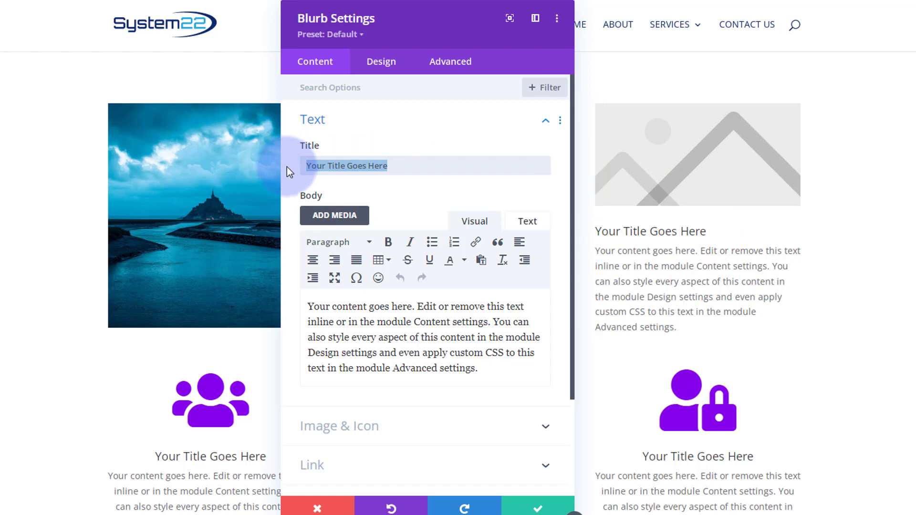
pyautogui.press('BackSpace')
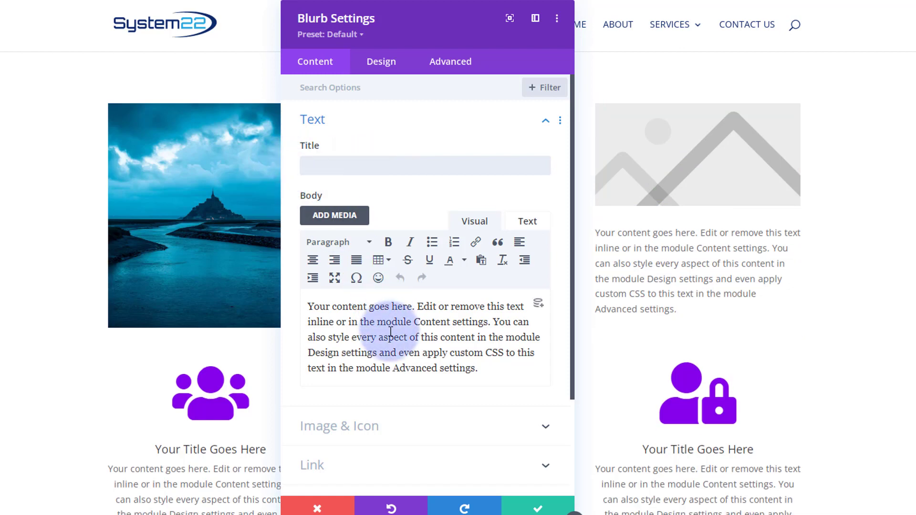
pyautogui.moveTo(475, 368); pyautogui.dragTo(312, 297)
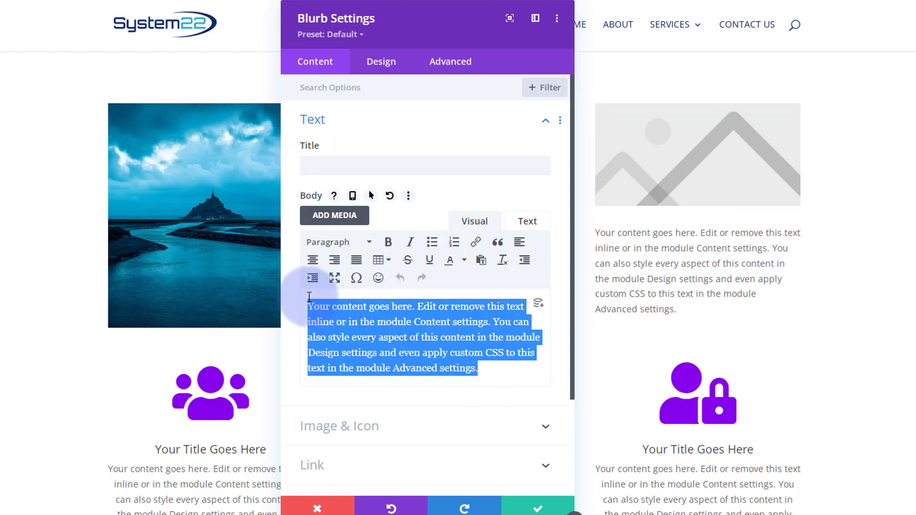
pyautogui.write('click here')
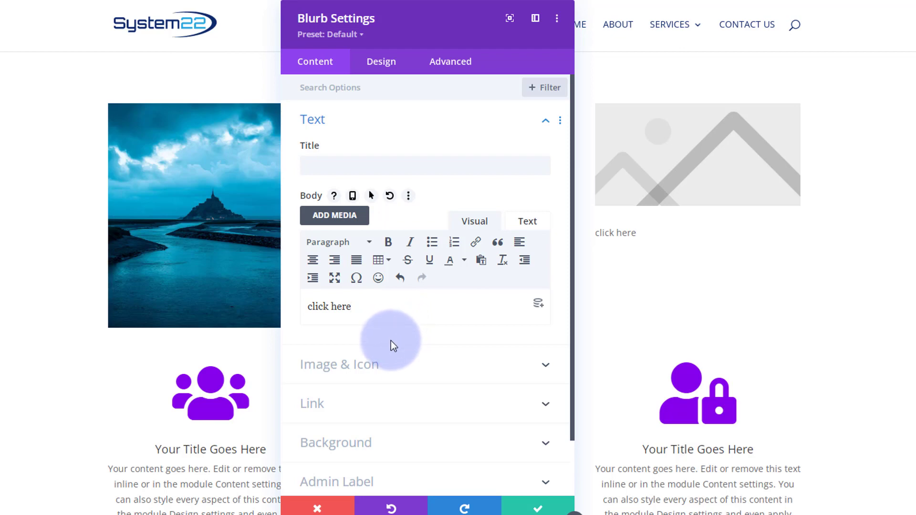
# Step: Switch the blurb from an image to an icon and choose the outlined heart from the full icon set
pyautogui.click(393, 365)
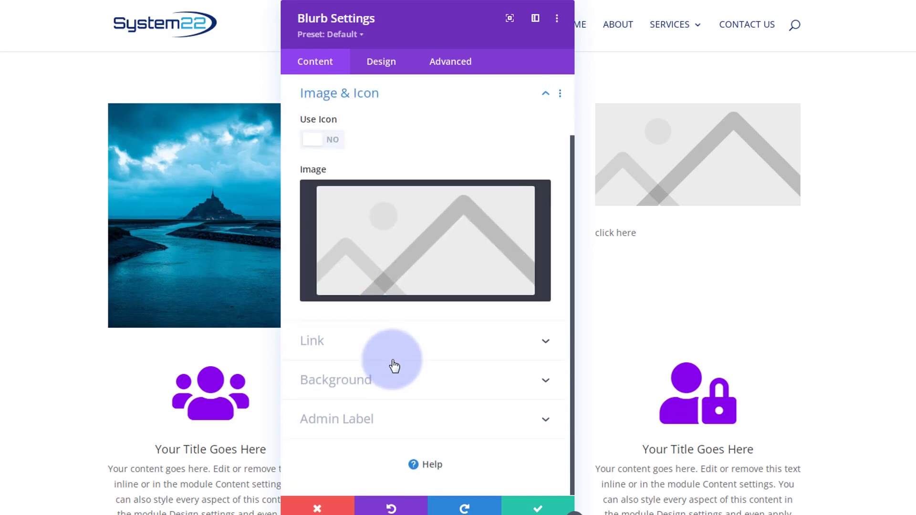
pyautogui.click(335, 140)
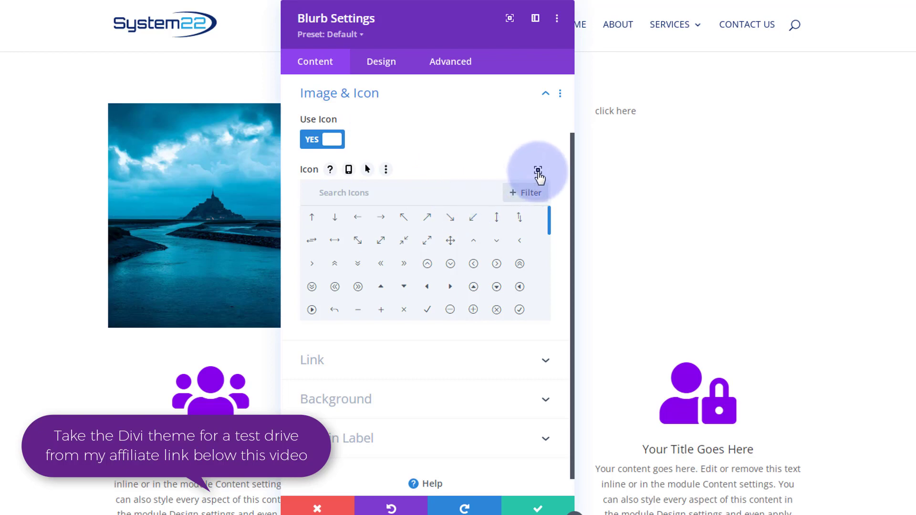
pyautogui.scroll(-1, 549, 257)
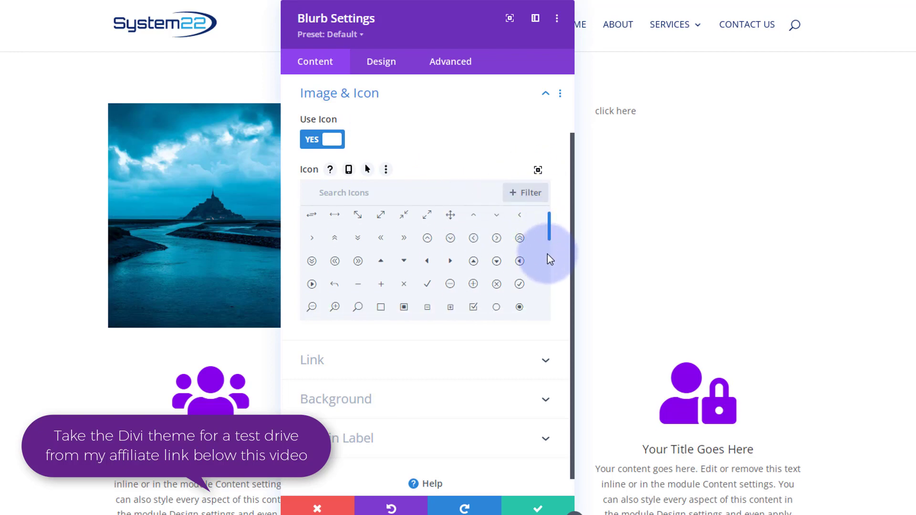
pyautogui.scroll(-3, 549, 255)
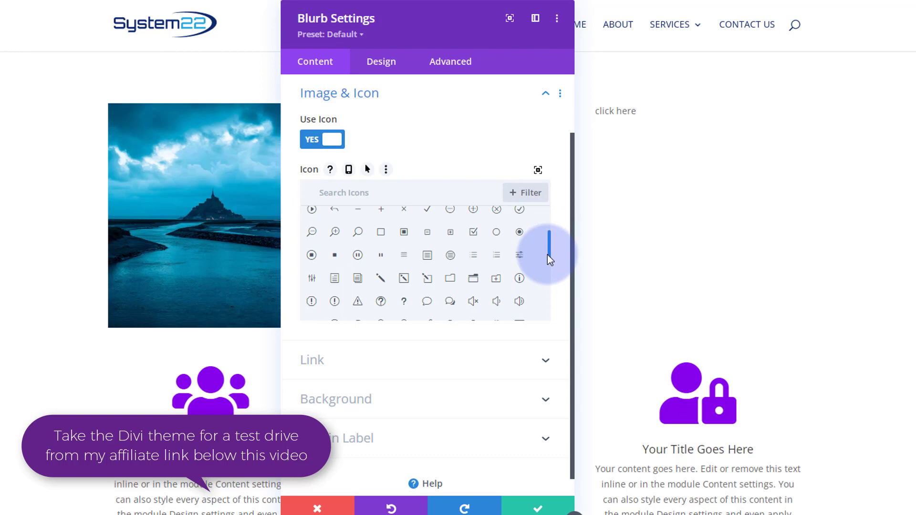
pyautogui.click(538, 171)
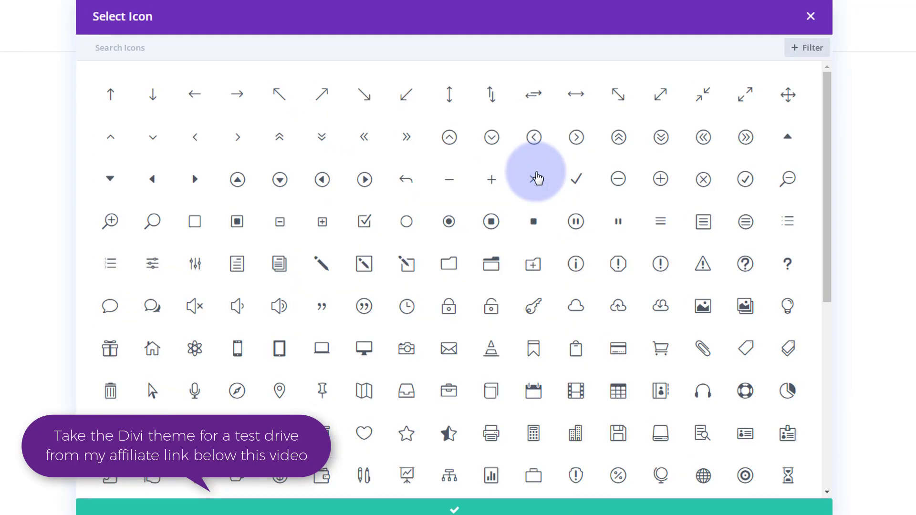
pyautogui.scroll(-4, 829, 321)
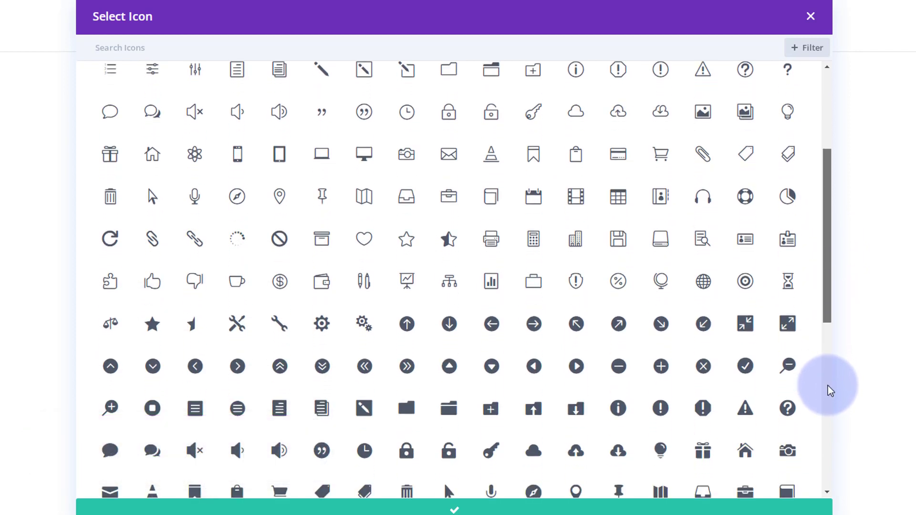
pyautogui.click(365, 239)
pyautogui.click(446, 510)
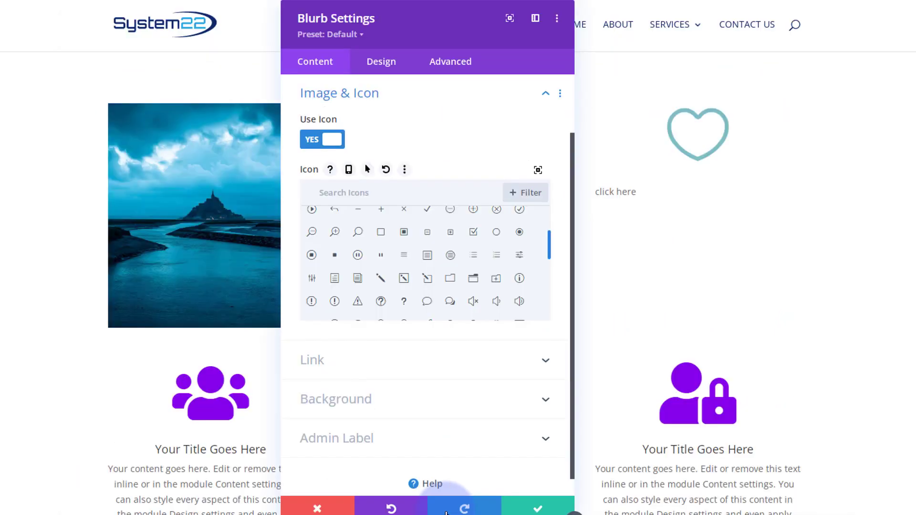
# Step: Search the blurb's icons for "heart", choose the broken heart and save the module
pyautogui.click(332, 187)
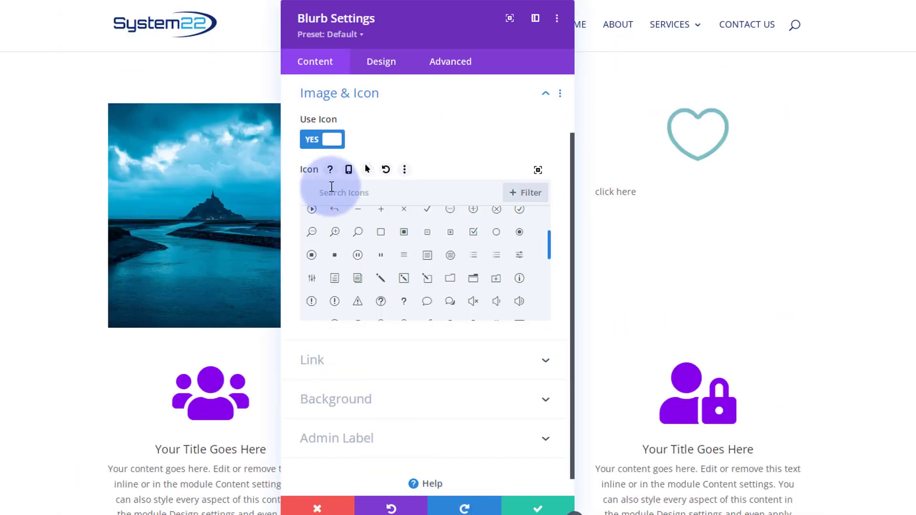
pyautogui.write('heart')
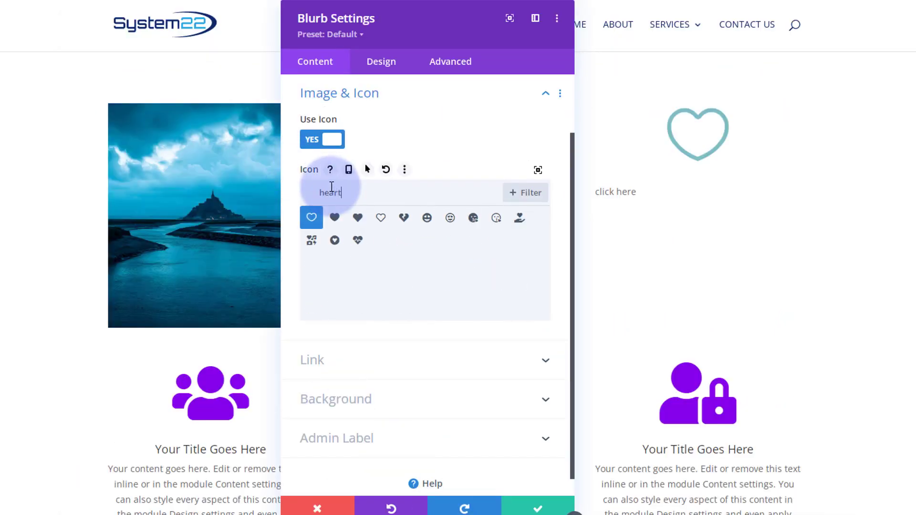
pyautogui.click(401, 229)
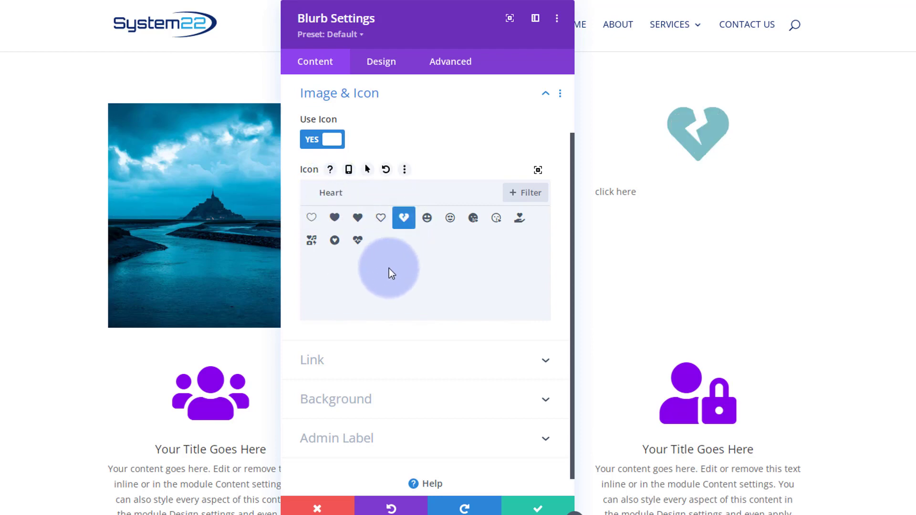
pyautogui.click(529, 505)
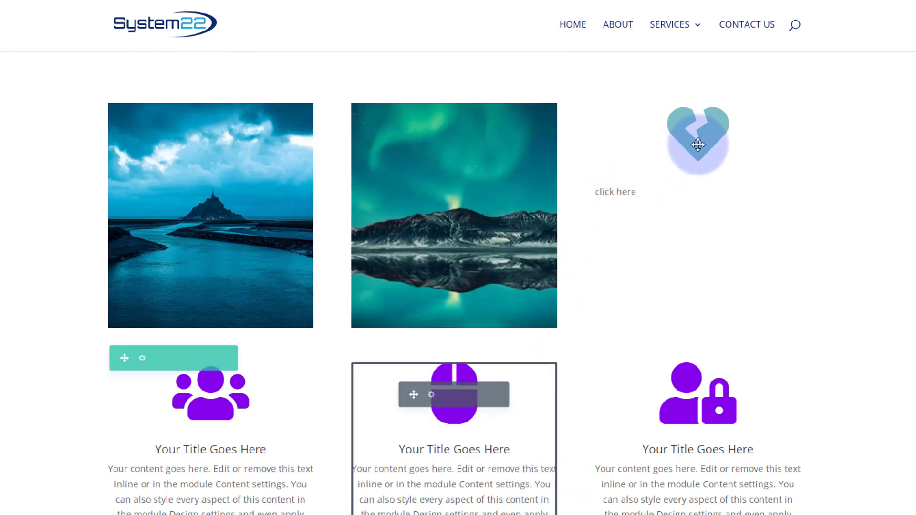
# Step: Give the row's third column the green meadow sunset photo from the media library as its background image
pyautogui.moveTo(699, 143)
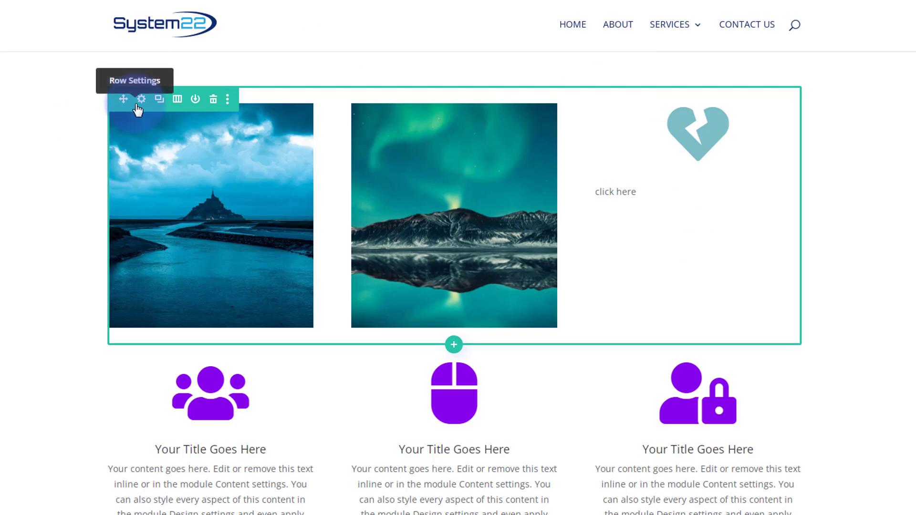
pyautogui.click(141, 100)
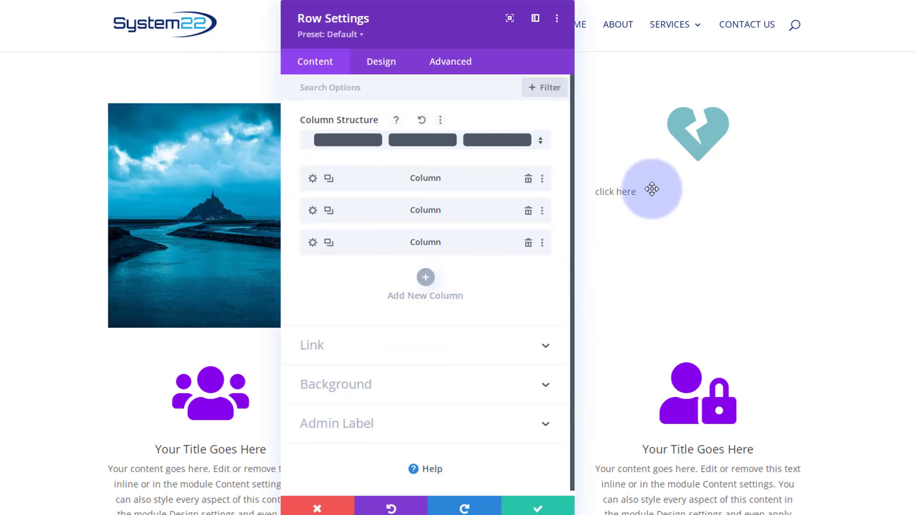
pyautogui.click(313, 243)
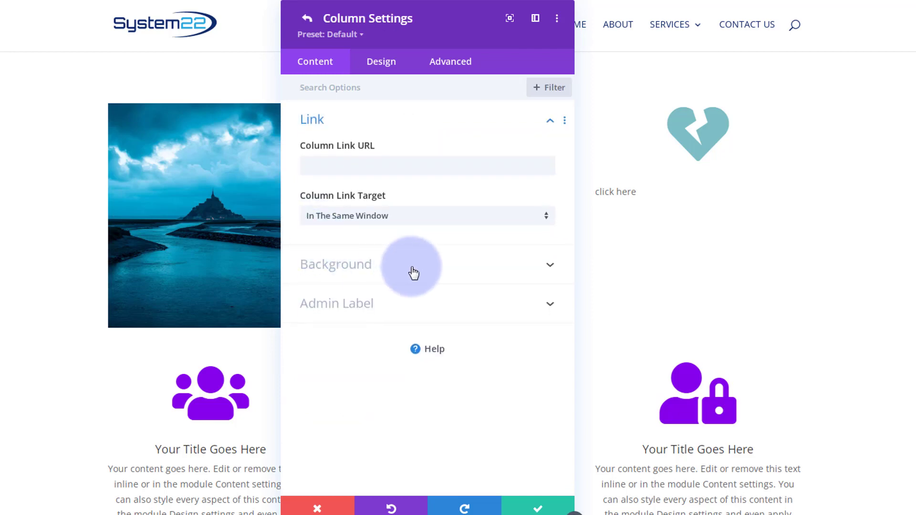
pyautogui.click(413, 274)
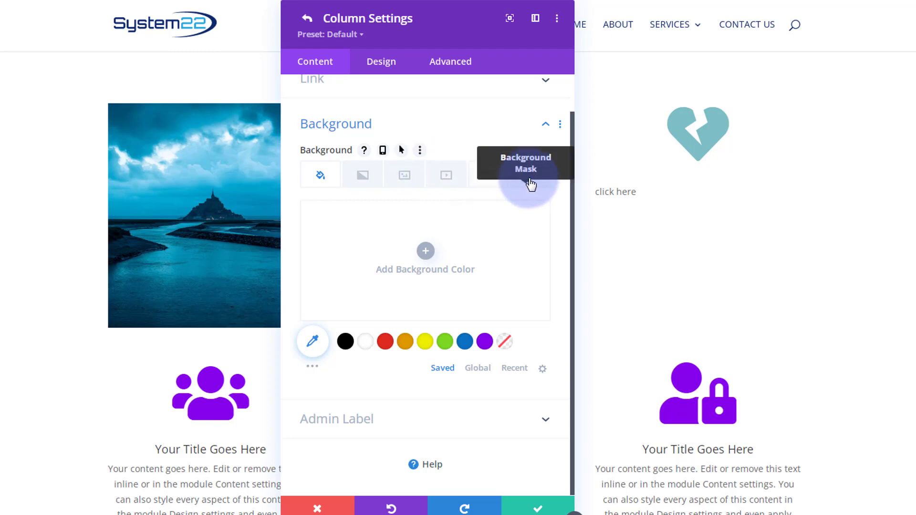
pyautogui.click(405, 181)
pyautogui.click(424, 251)
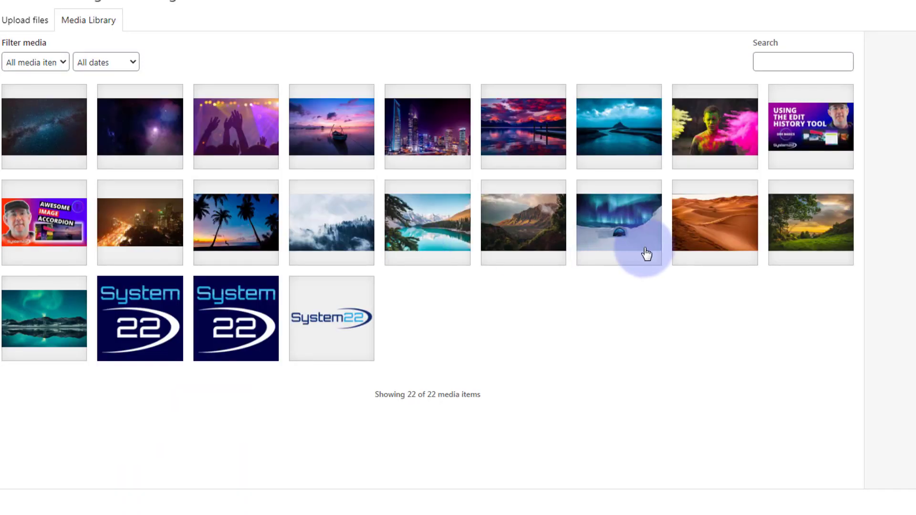
pyautogui.click(812, 237)
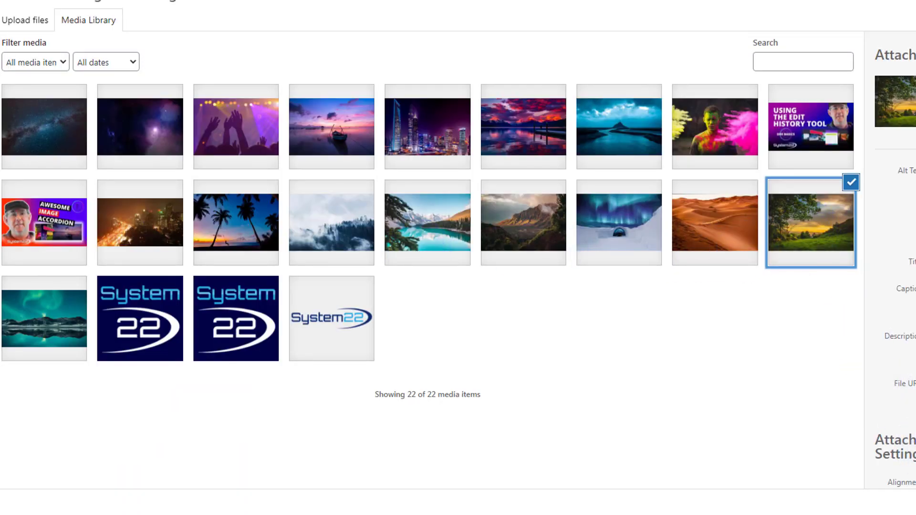
pyautogui.click(912, 507)
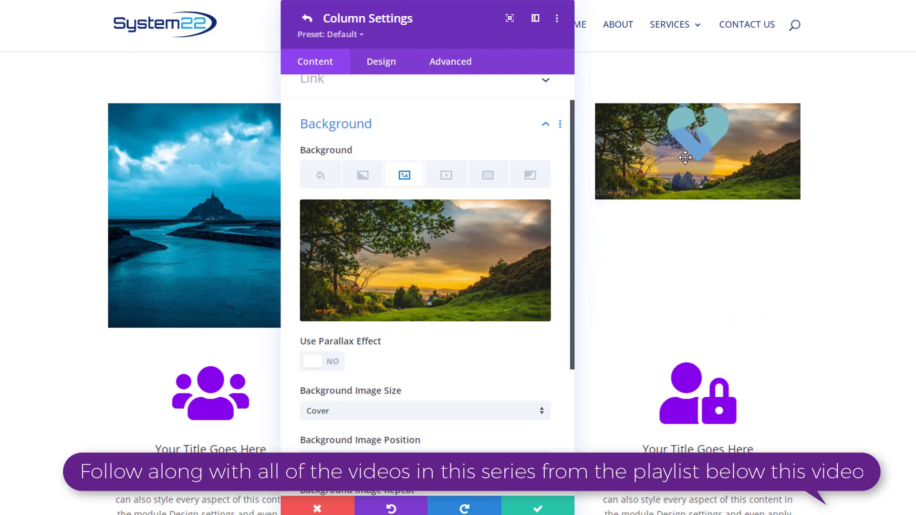
# Step: Add the custom CSS "height:350px;" to the third column's main element
pyautogui.moveTo(677, 29)
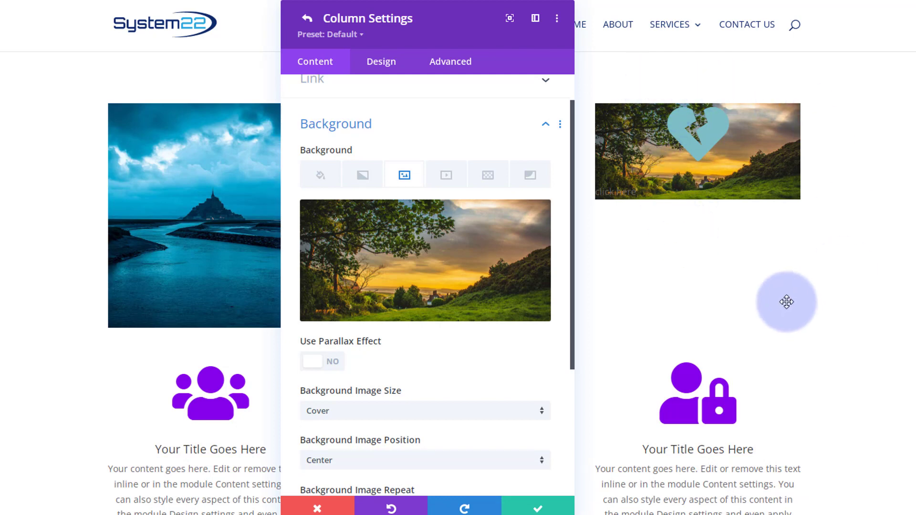
pyautogui.click(463, 68)
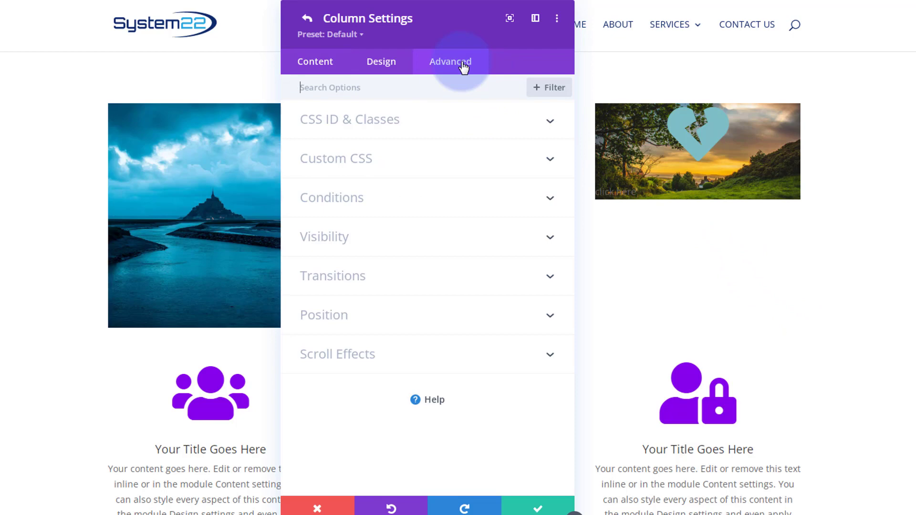
pyautogui.click(452, 169)
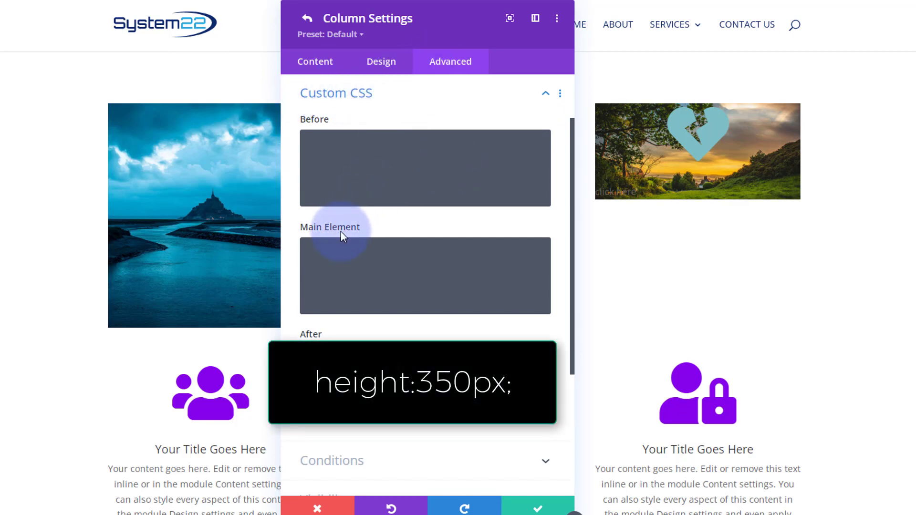
pyautogui.click(334, 252)
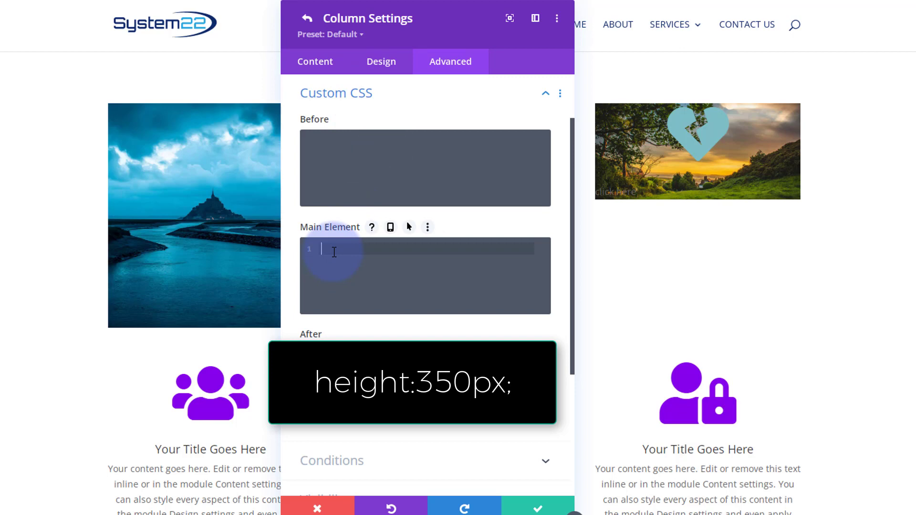
pyautogui.write('height')
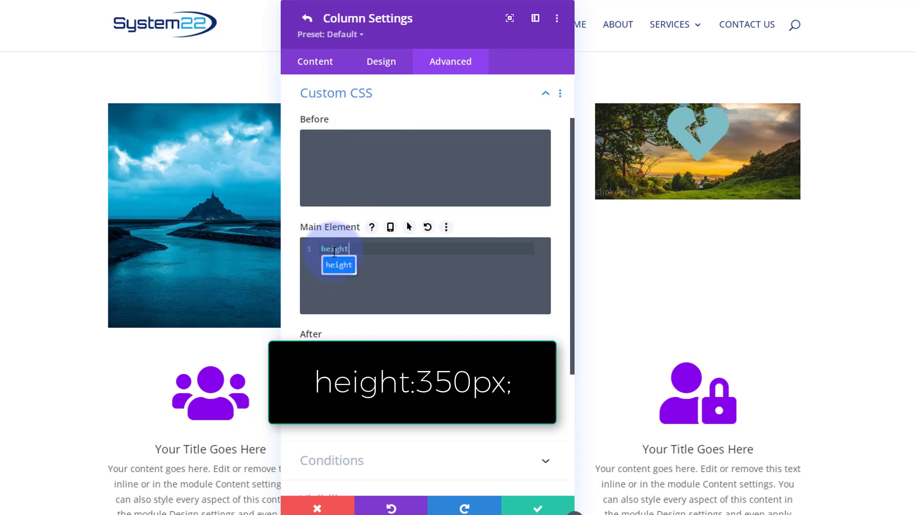
pyautogui.write(':350px;')
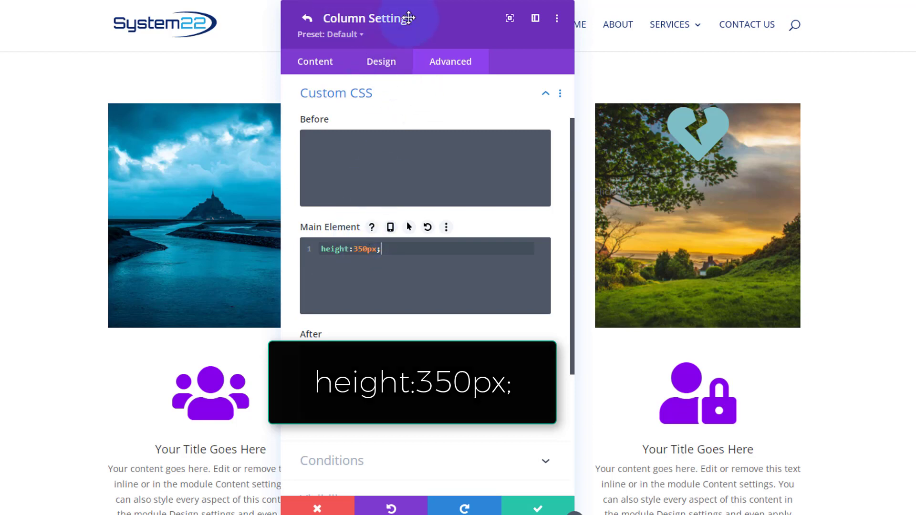
pyautogui.click(454, 91)
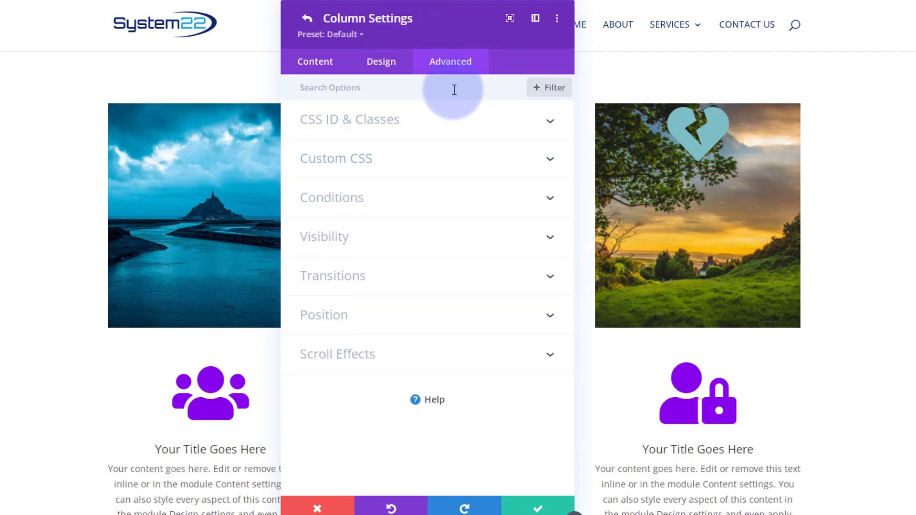
# Step: Set the third column's horizontal and vertical overflow to Hidden, and save the column and row settings
pyautogui.click(409, 238)
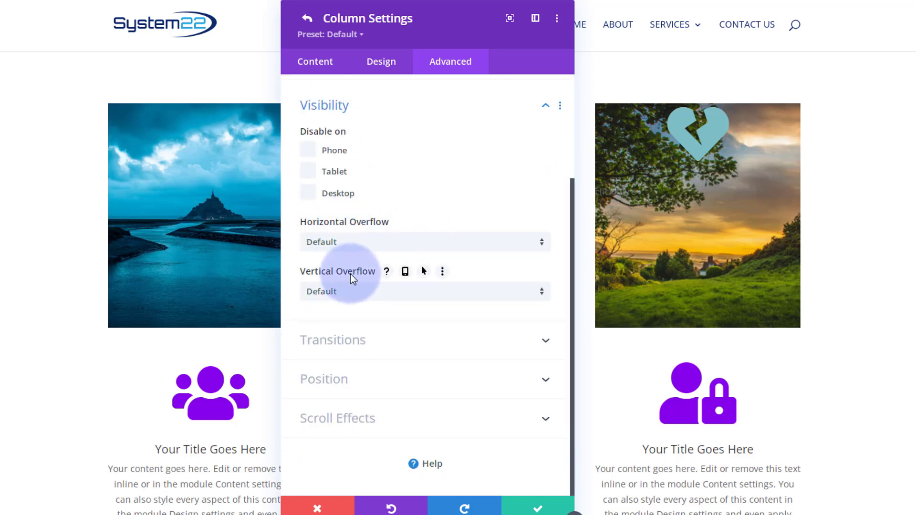
pyautogui.click(367, 246)
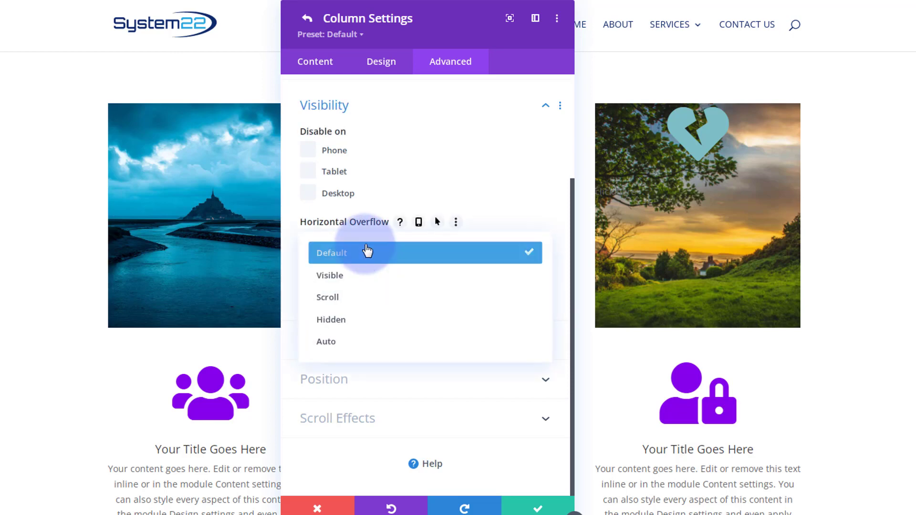
pyautogui.click(350, 320)
pyautogui.click(369, 297)
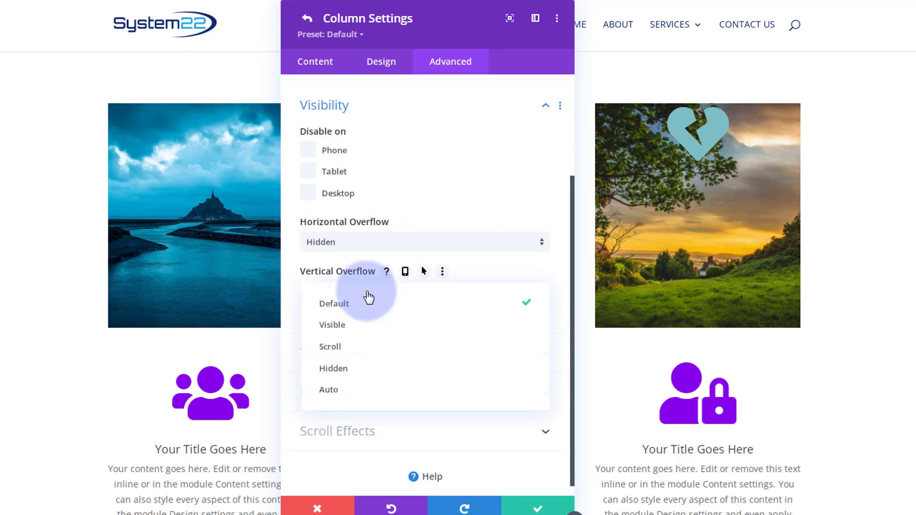
pyautogui.click(357, 372)
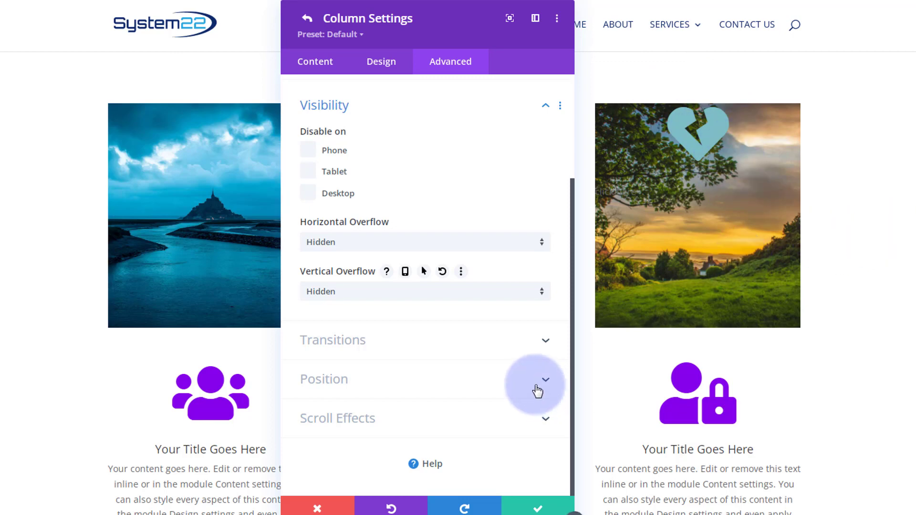
pyautogui.click(536, 510)
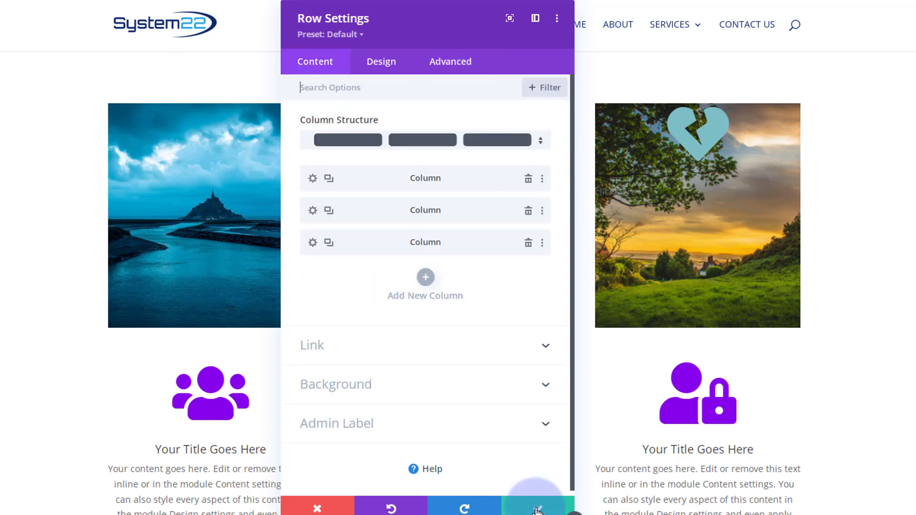
pyautogui.click(537, 509)
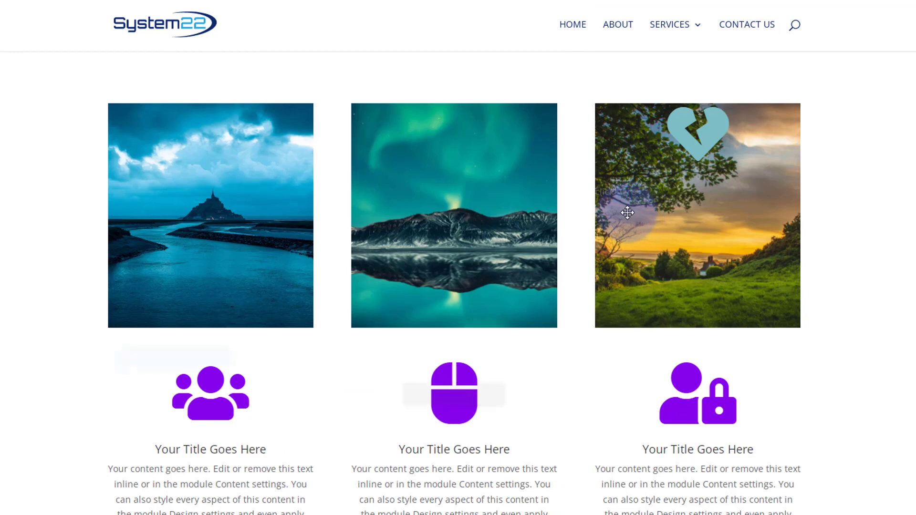
# Step: Change the broken-heart icon's color to white in the third-column blurb's design settings
pyautogui.moveTo(676, 147)
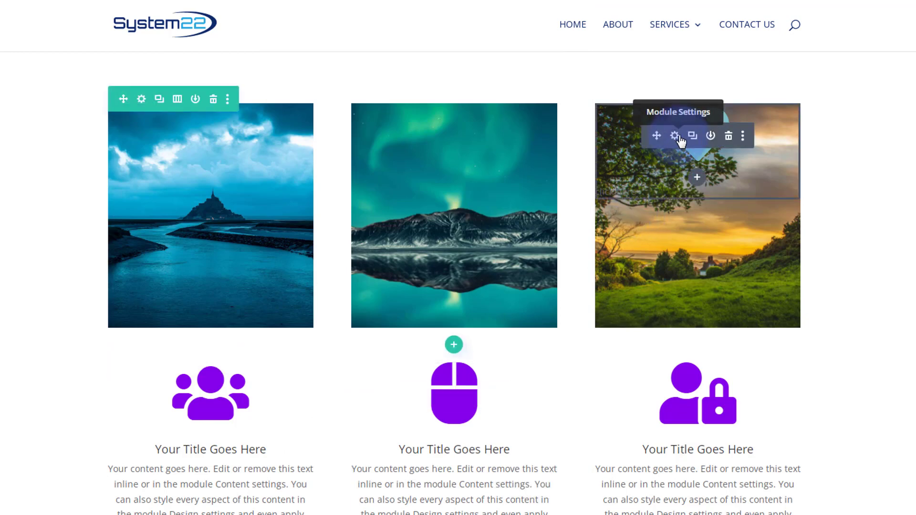
pyautogui.click(675, 136)
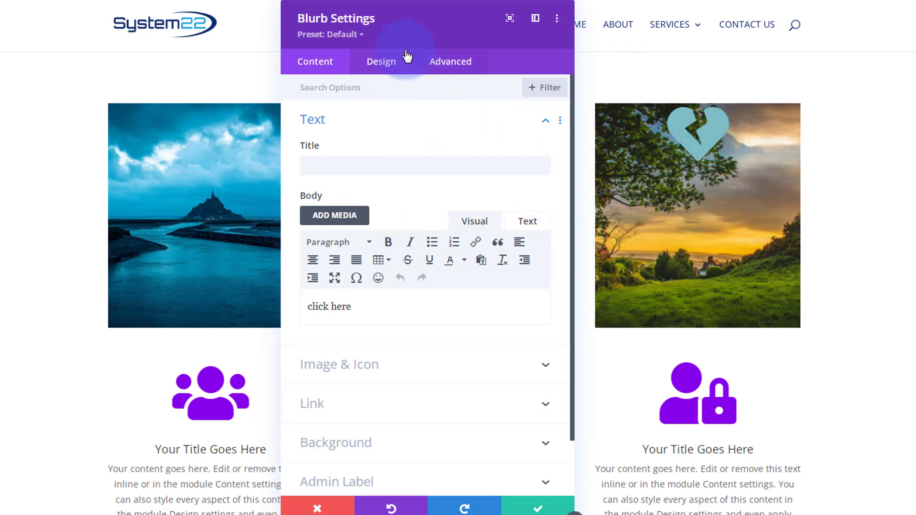
pyautogui.click(387, 67)
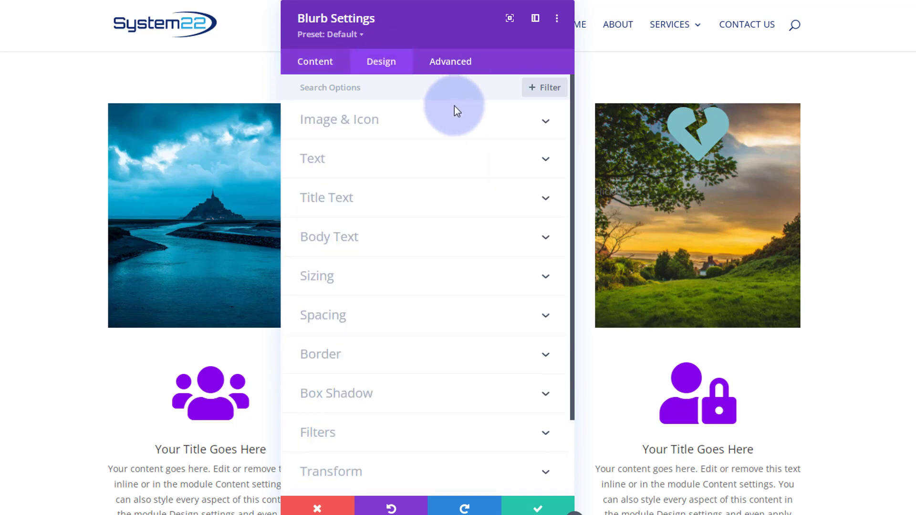
pyautogui.click(439, 121)
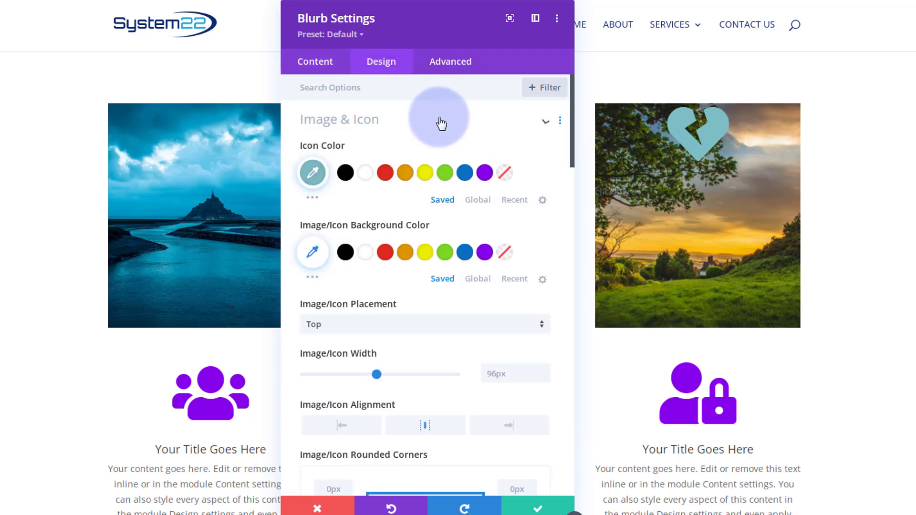
pyautogui.click(366, 174)
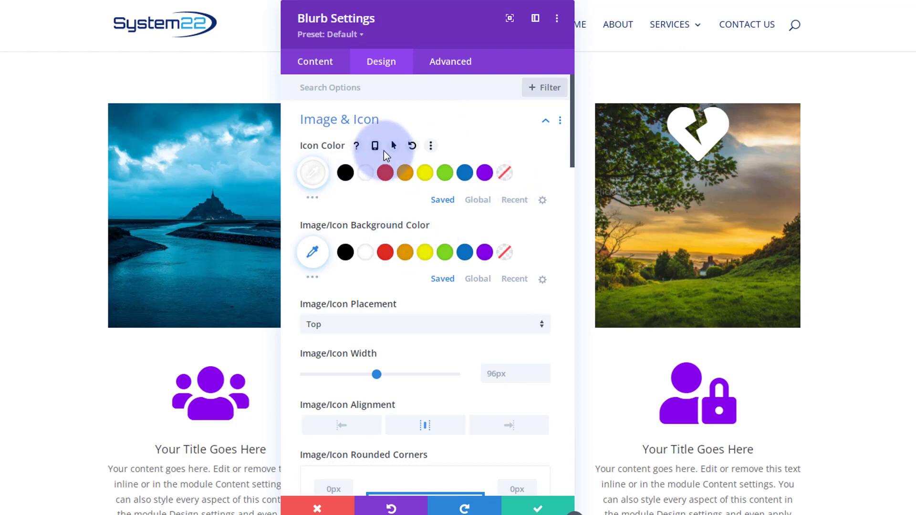
# Step: Style the blurb's body text with the Default font, white color and center alignment
pyautogui.scroll(-8, 399, 220)
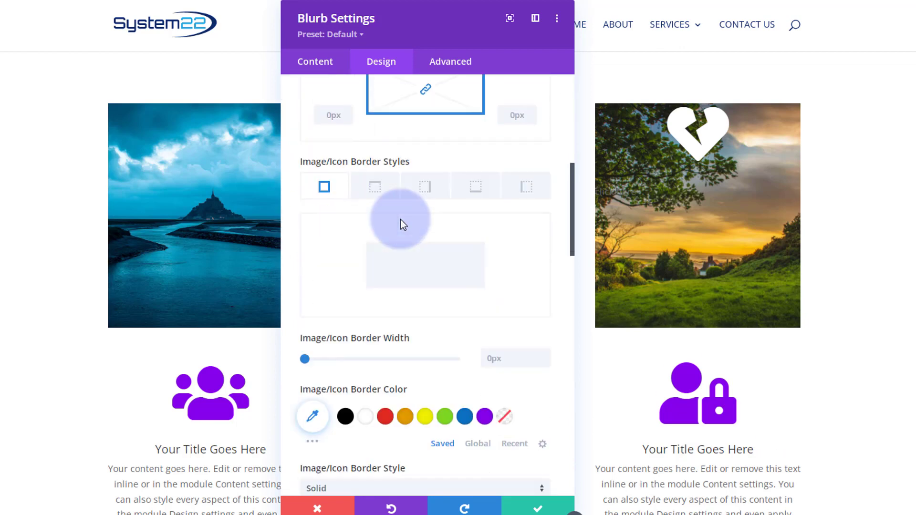
pyautogui.scroll(-15, 401, 219)
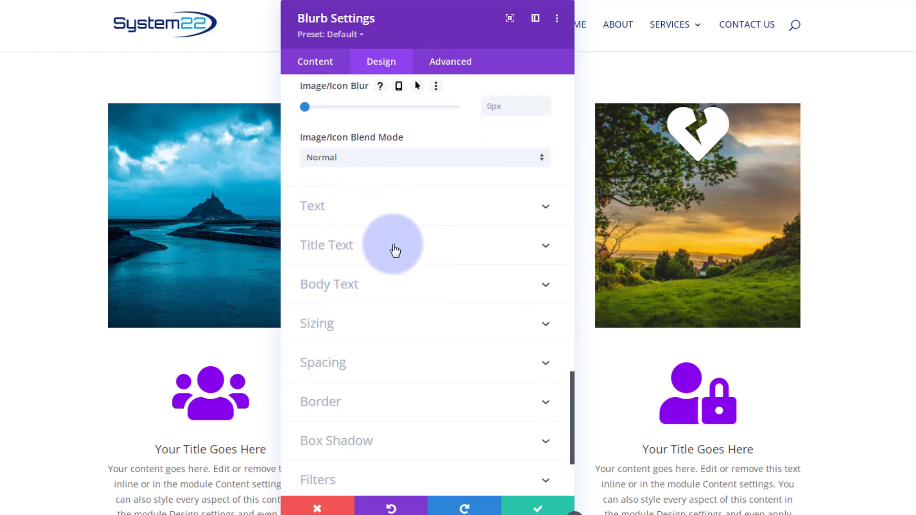
pyautogui.click(362, 286)
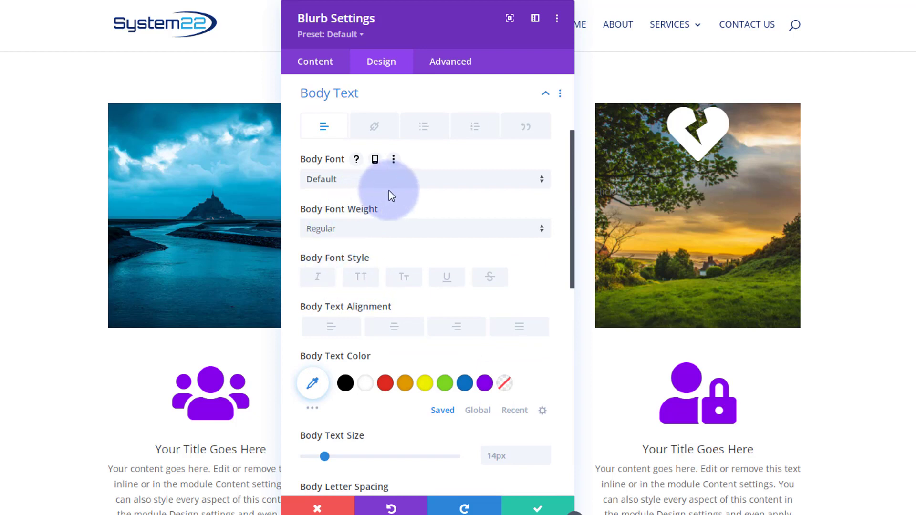
pyautogui.click(407, 187)
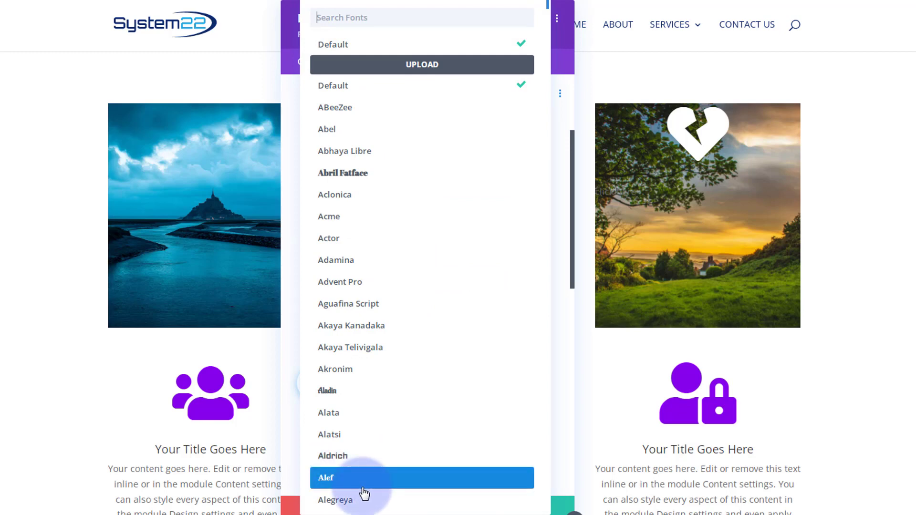
pyautogui.scroll(-15, 395, 392)
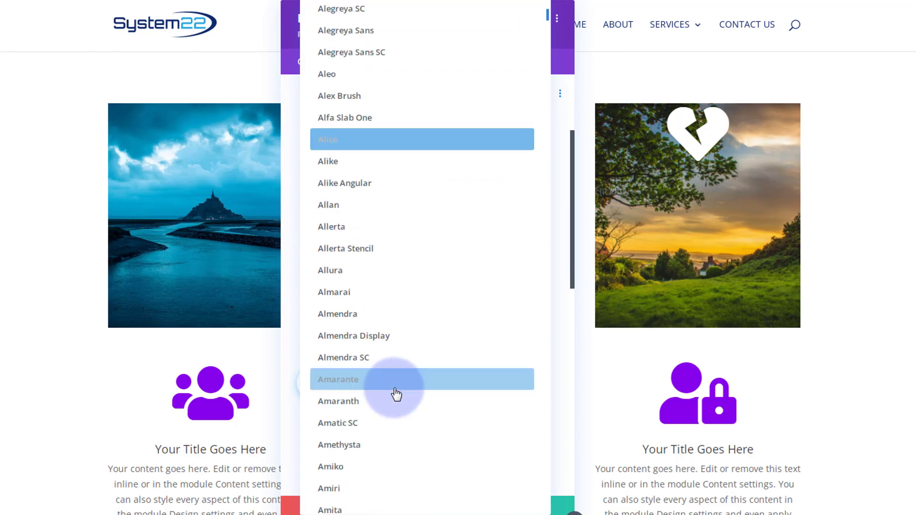
pyautogui.scroll(-20, 395, 393)
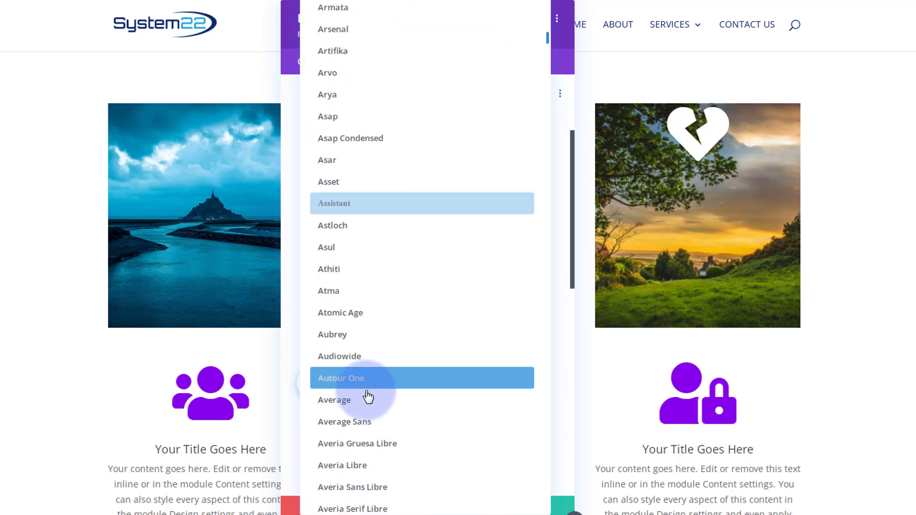
pyautogui.scroll(20, 401, 389)
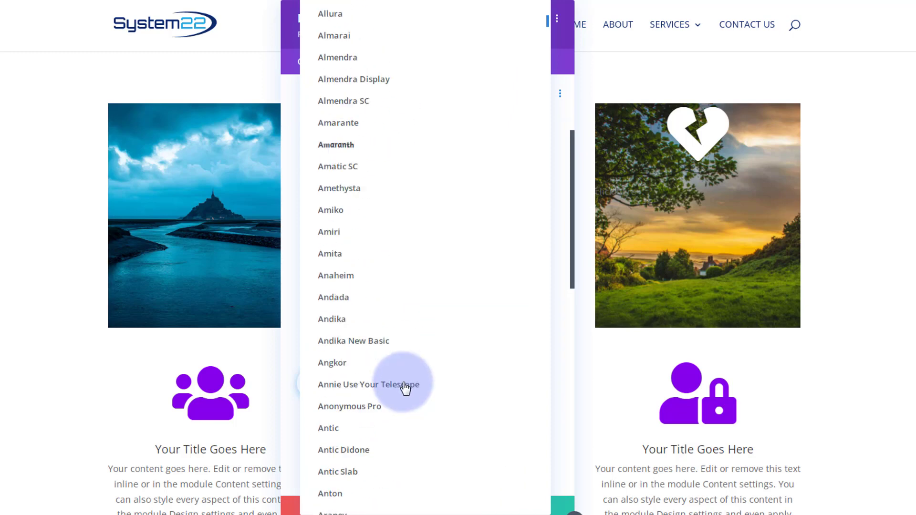
pyautogui.scroll(10, 405, 389)
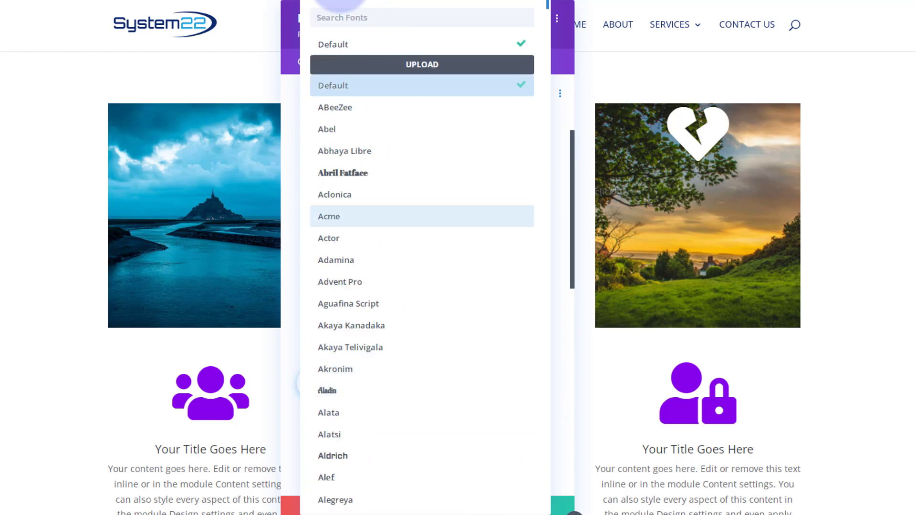
pyautogui.click(336, 45)
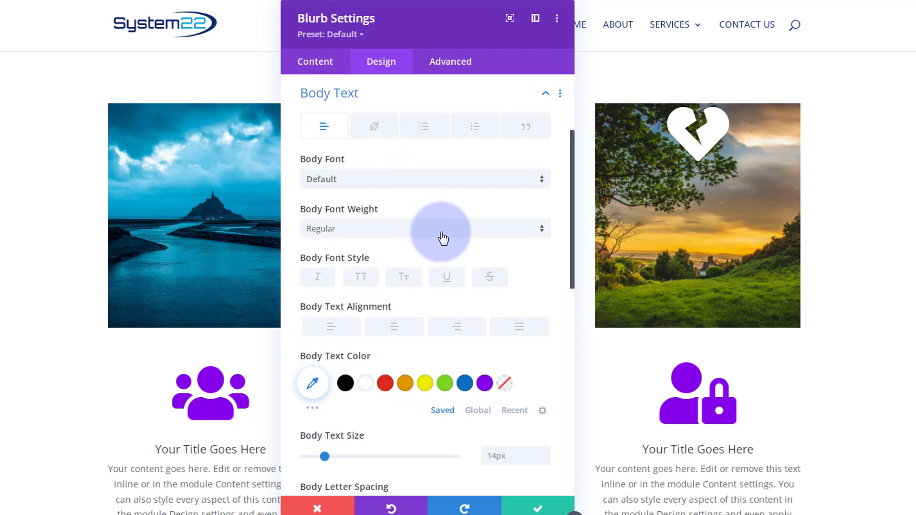
pyautogui.click(365, 383)
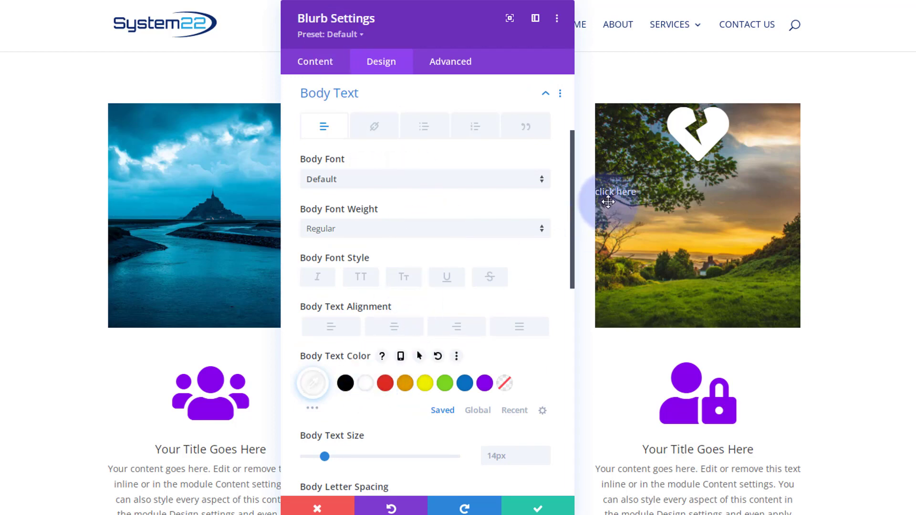
pyautogui.click(395, 328)
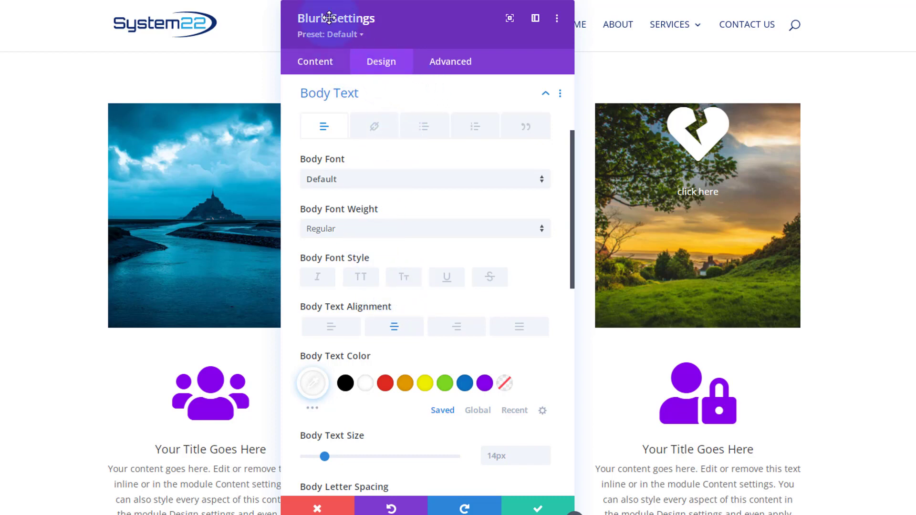
# Step: Add the custom CSS "margin-bottom:0px;" to the blurb's image element
pyautogui.click(447, 60)
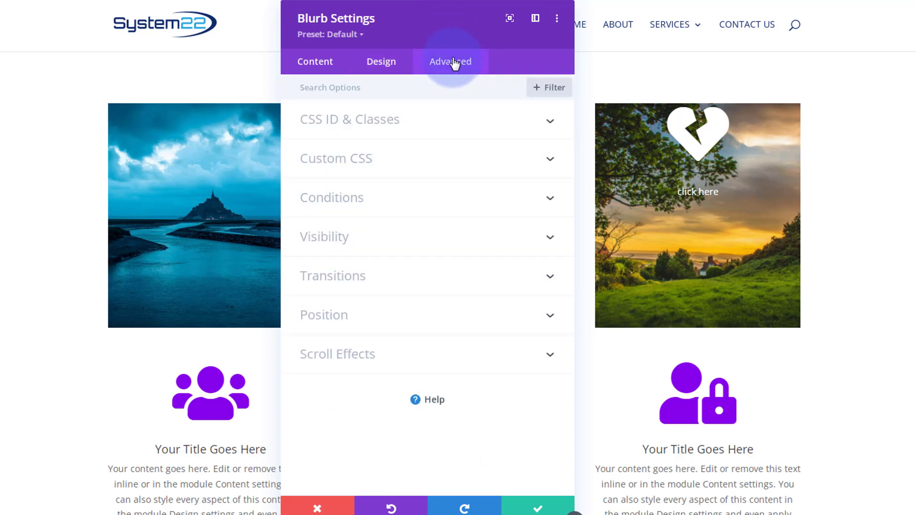
pyautogui.click(450, 158)
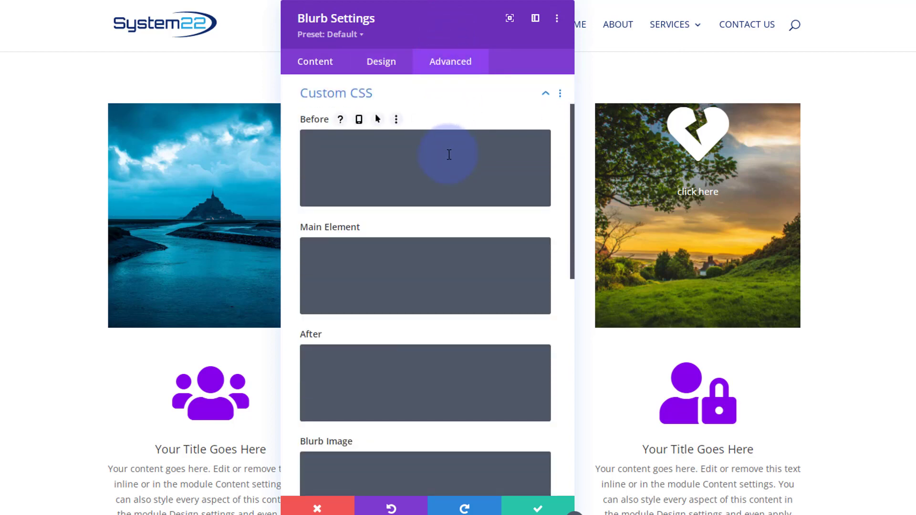
pyautogui.scroll(-5, 448, 153)
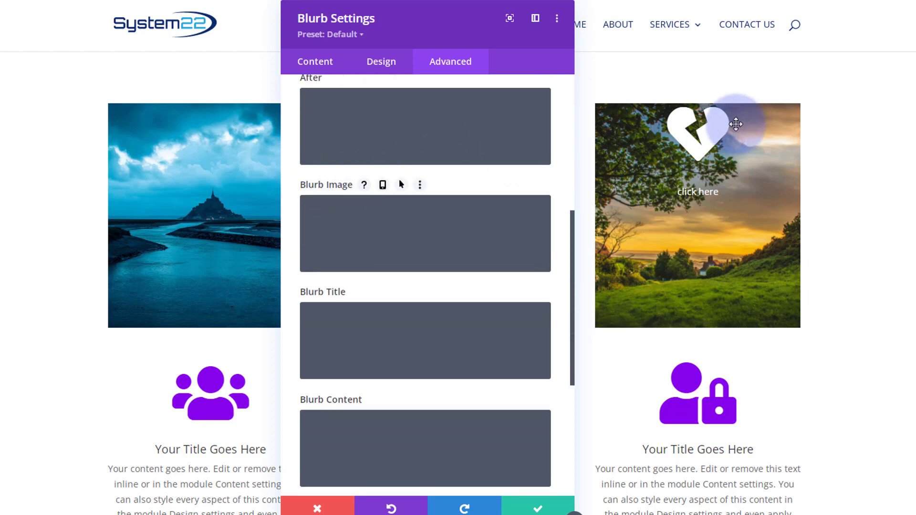
pyautogui.click(336, 215)
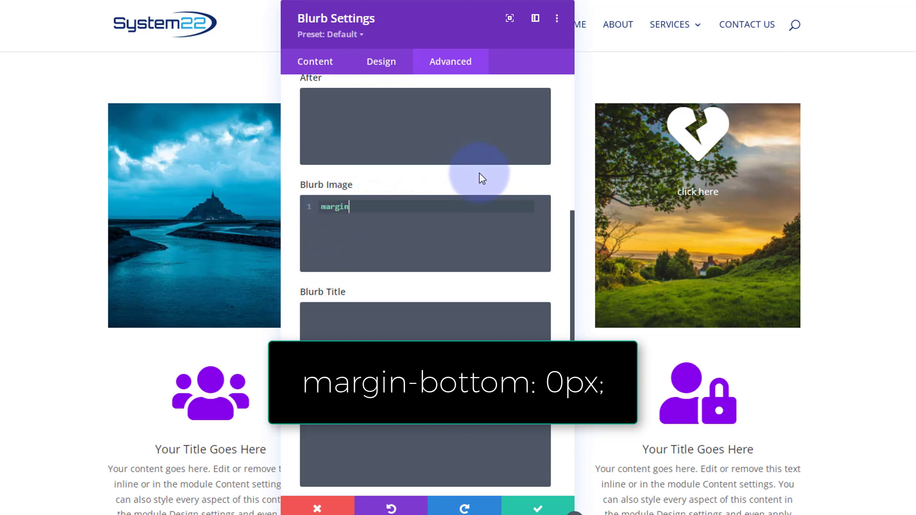
pyautogui.write('margin-bottom:0px;')
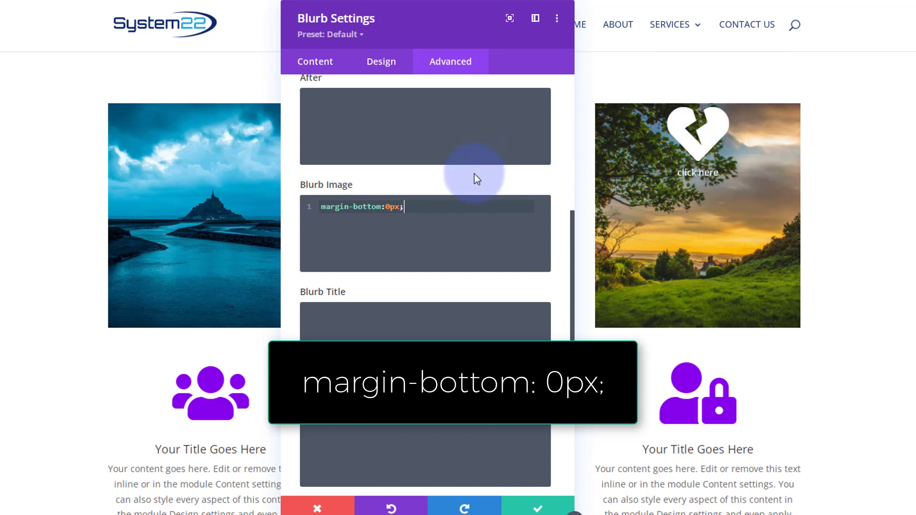
pyautogui.moveTo(463, 185)
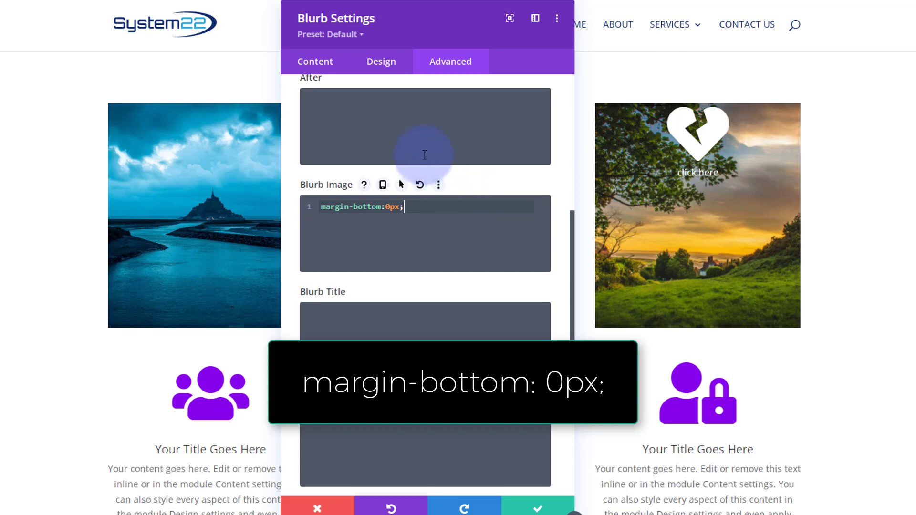
# Step: Enable hover padding in the blurb's spacing settings and set its hover padding to 100px top and 150px bottom
pyautogui.click(390, 70)
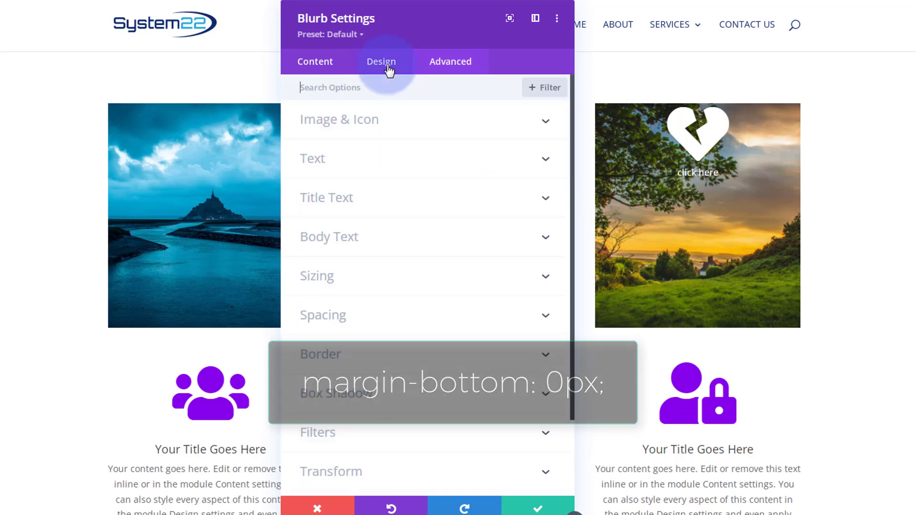
pyautogui.click(393, 317)
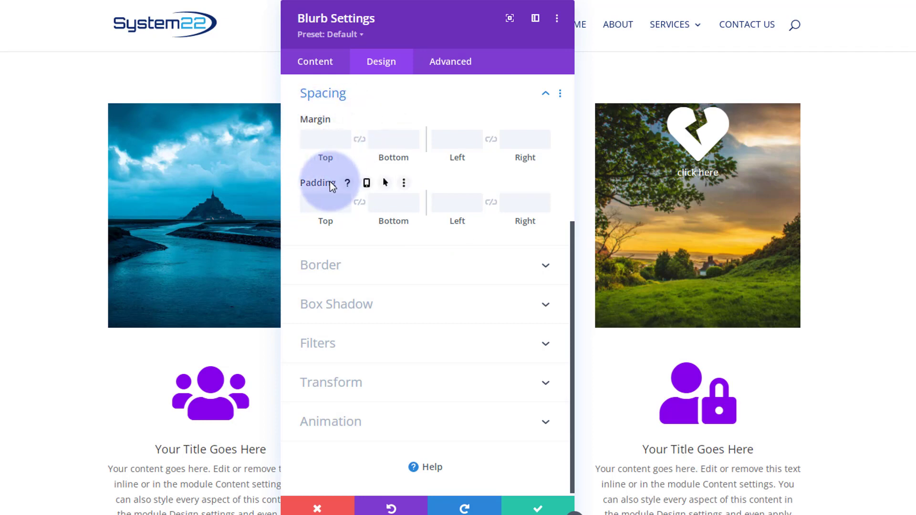
pyautogui.click(385, 183)
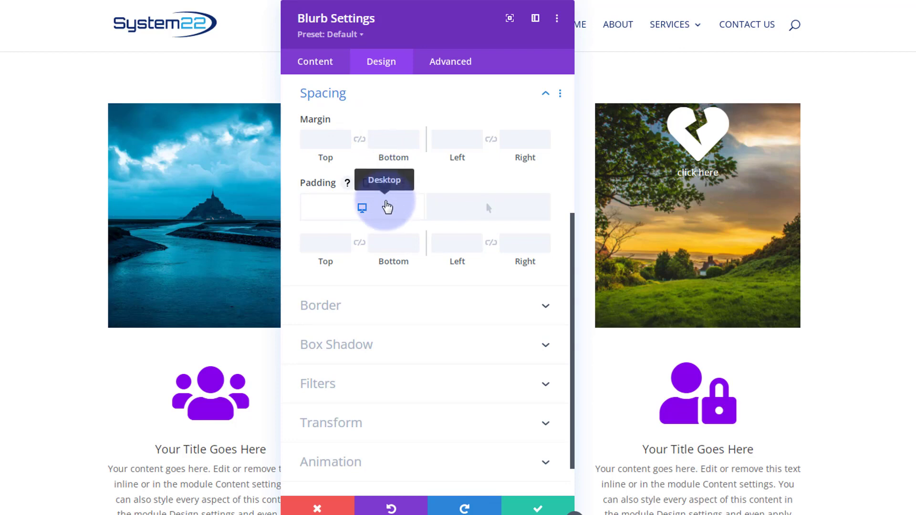
pyautogui.click(459, 213)
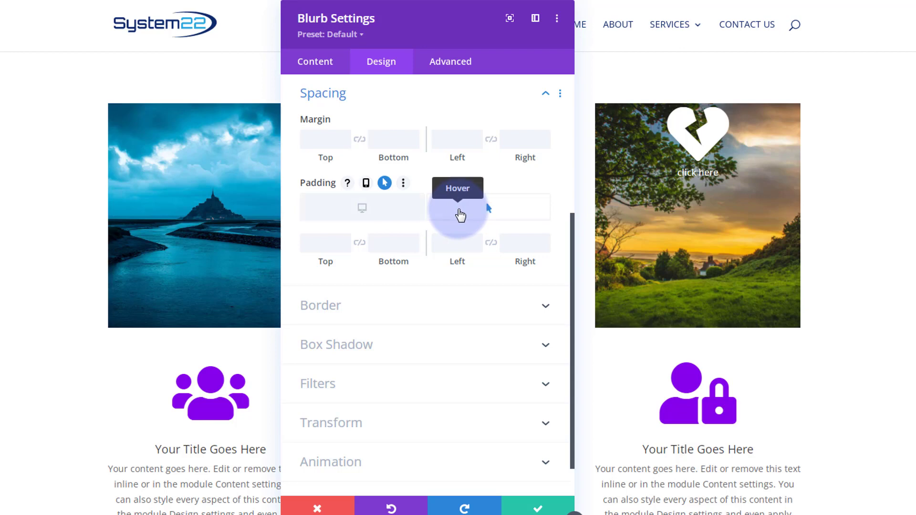
pyautogui.click(336, 247)
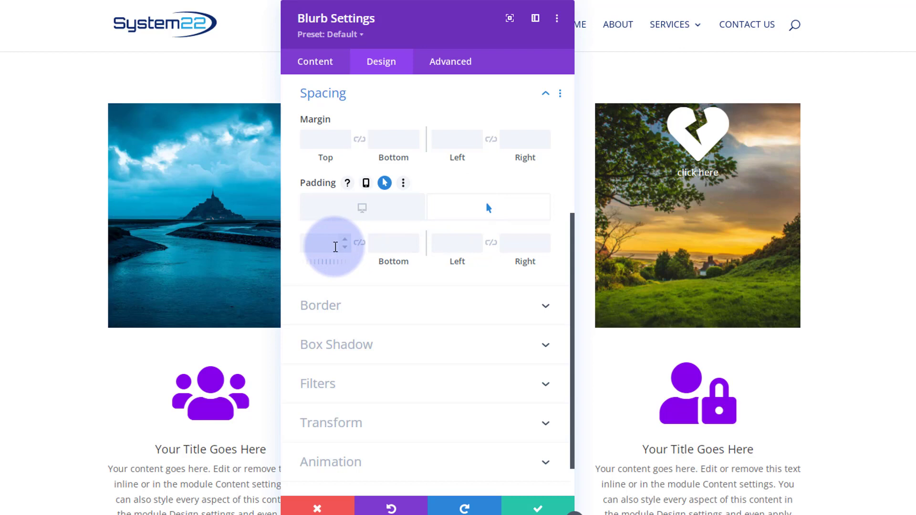
pyautogui.click(442, 246)
pyautogui.click(318, 244)
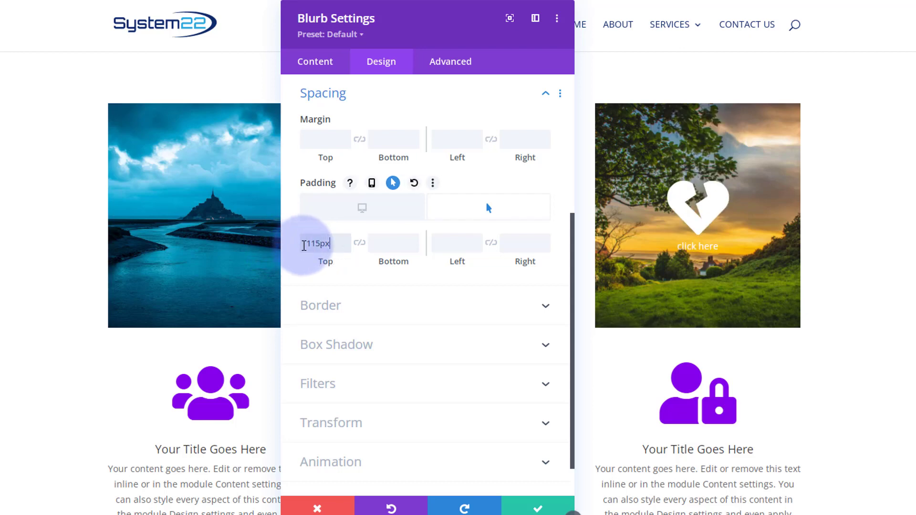
pyautogui.moveTo(313, 243); pyautogui.dragTo(319, 244)
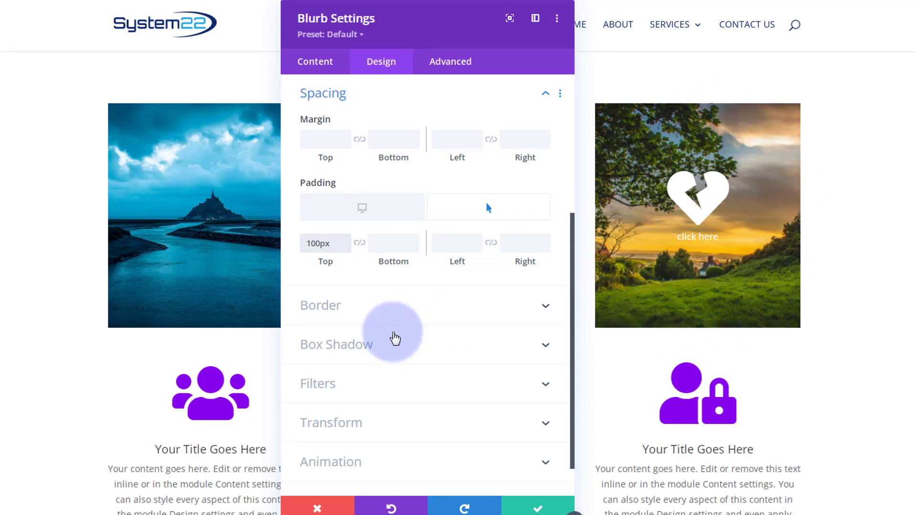
pyautogui.click(384, 241)
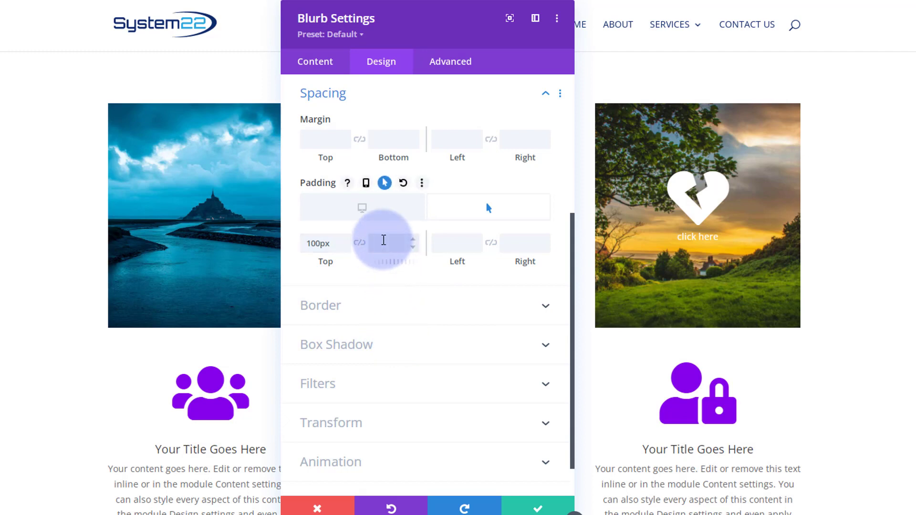
pyautogui.write('150px')
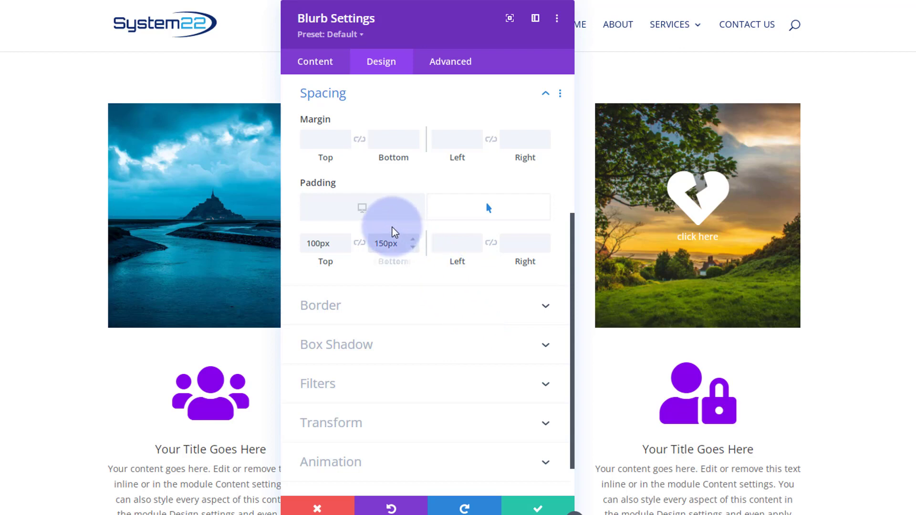
# Step: Set the blurb's desktop bottom padding to 300px
pyautogui.click(370, 211)
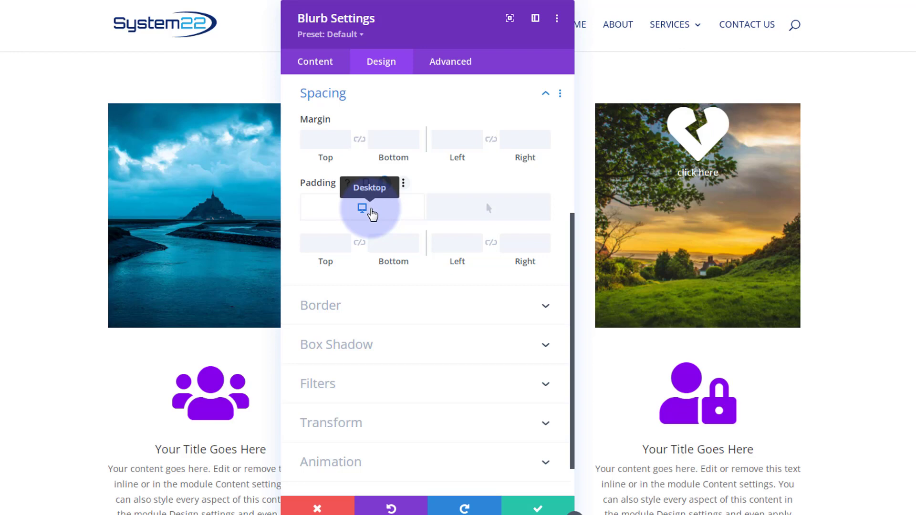
pyautogui.click(383, 245)
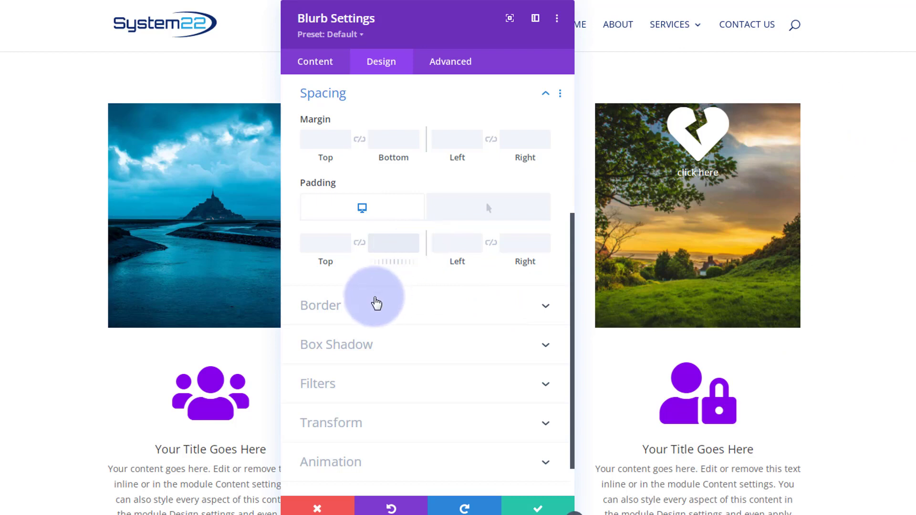
pyautogui.write('300')
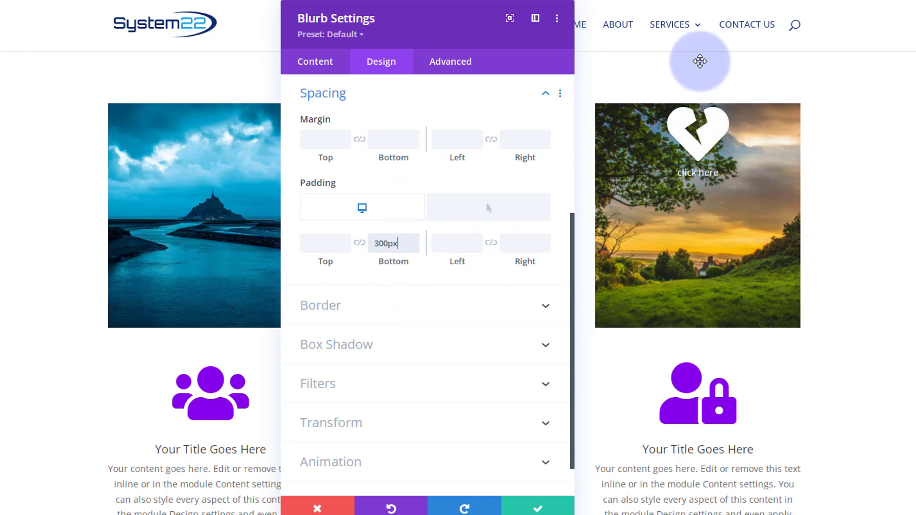
# Step: Set the blurb's top margin to -150px for desktop and 0px for hover, and compare both states
pyautogui.moveTo(720, 68)
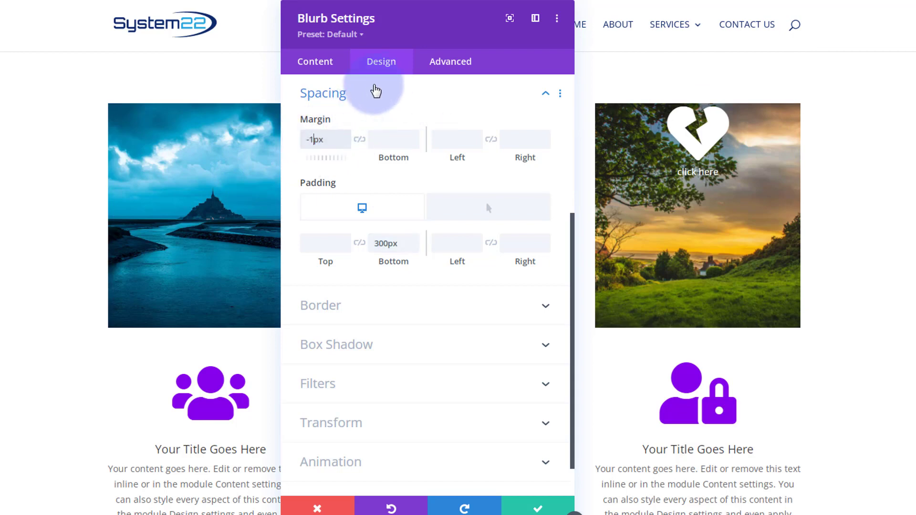
pyautogui.write('50')
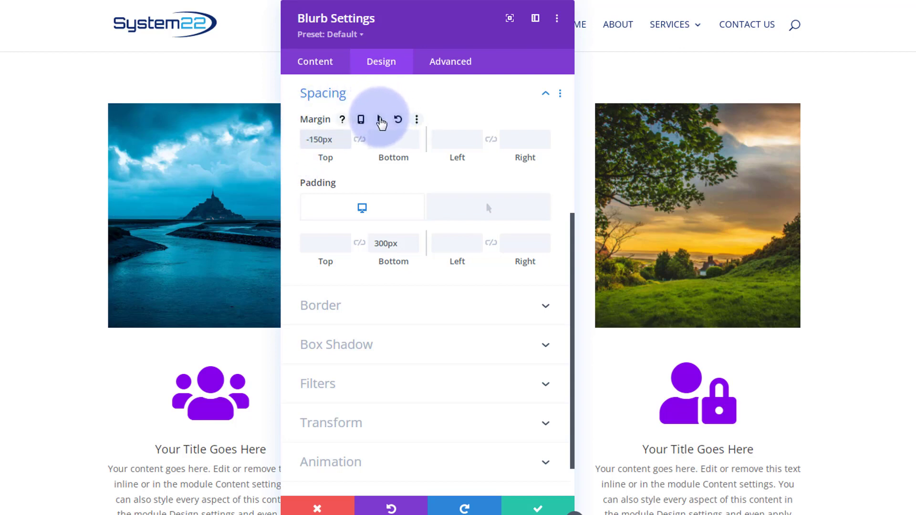
pyautogui.click(380, 120)
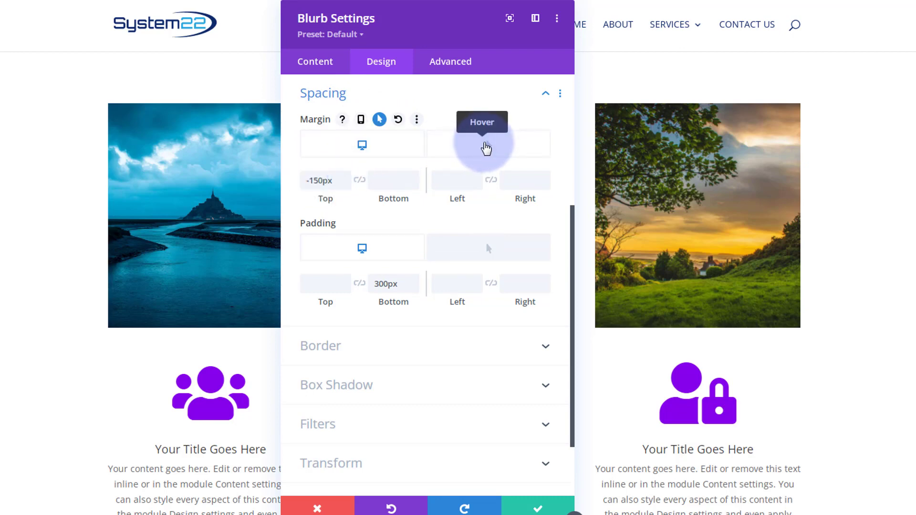
pyautogui.click(485, 149)
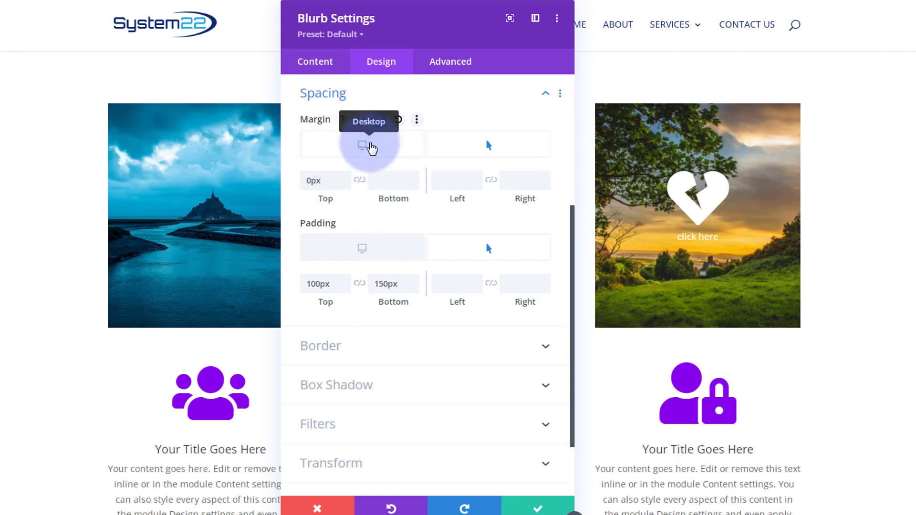
pyautogui.click(372, 149)
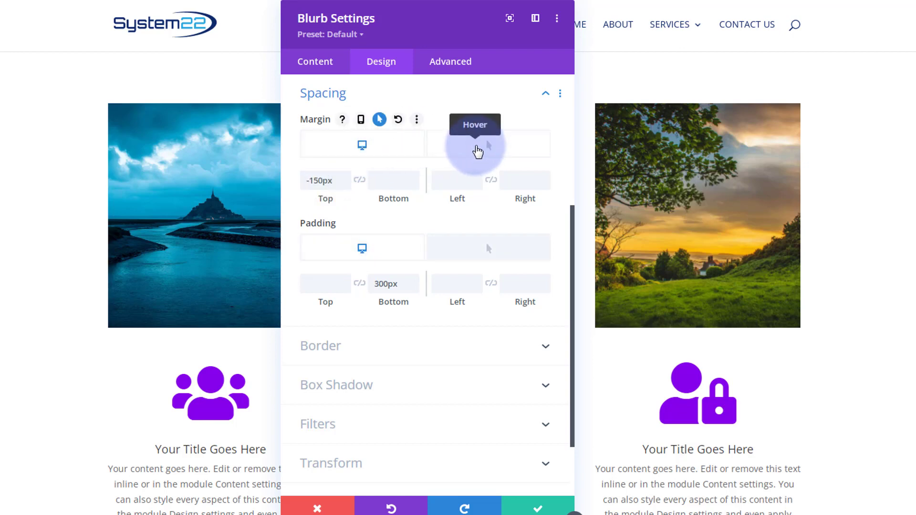
pyautogui.click(478, 151)
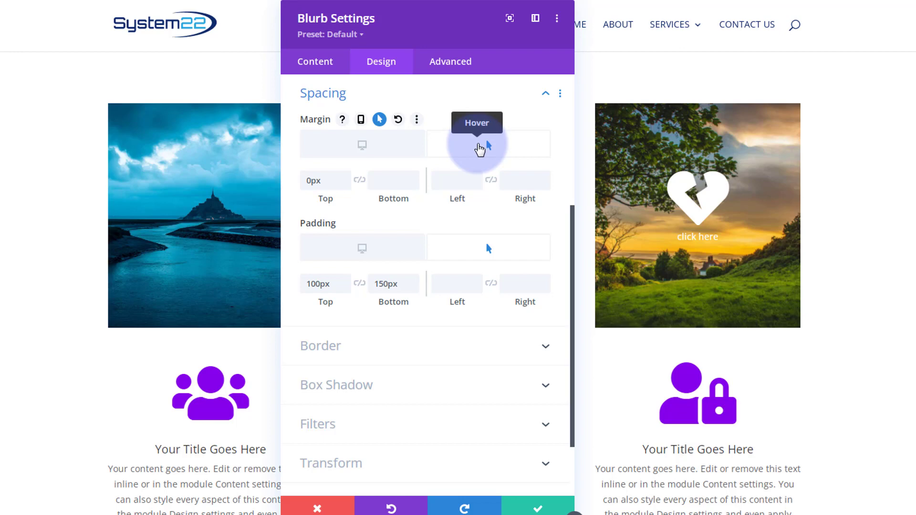
# Step: Enable hover options for the blurb's background and make its desktop background color transparent
pyautogui.click(326, 66)
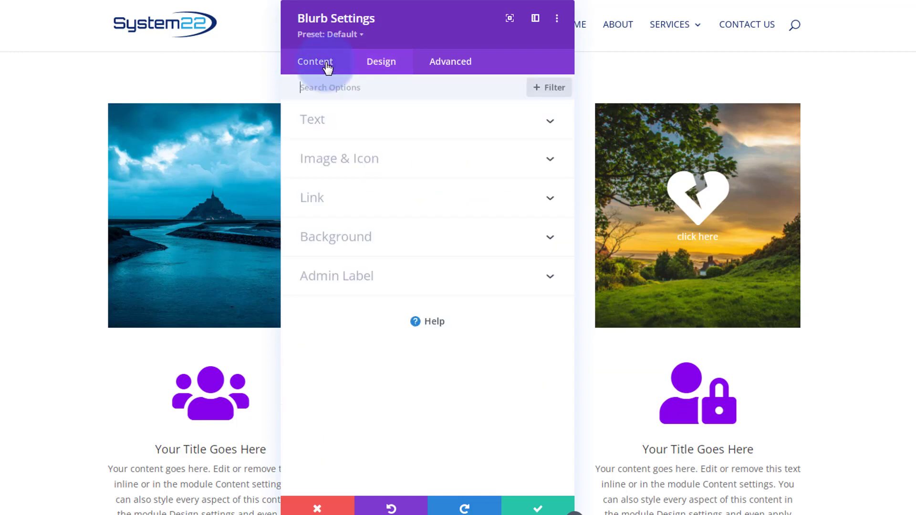
pyautogui.click(376, 236)
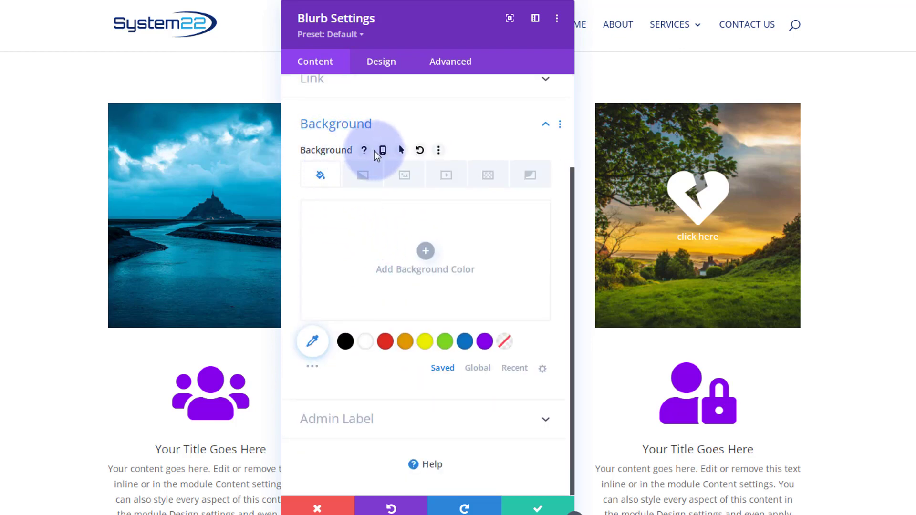
pyautogui.click(402, 151)
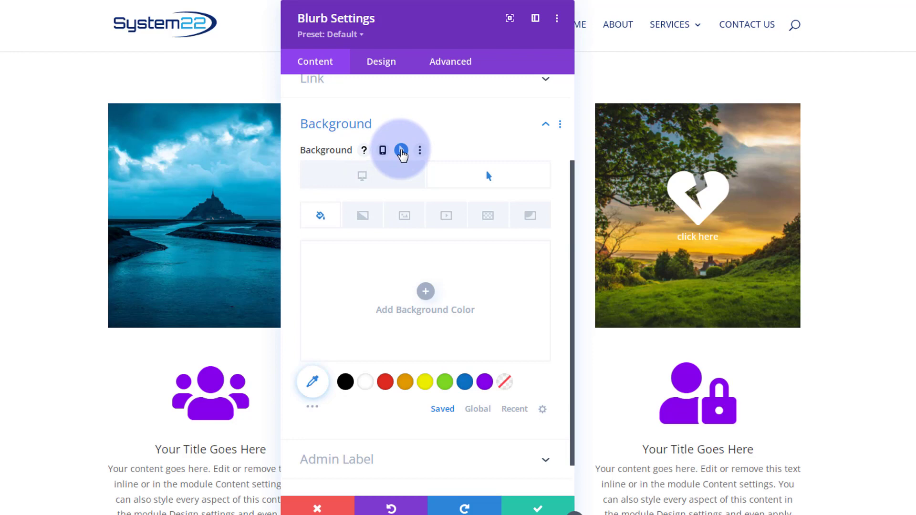
pyautogui.click(374, 180)
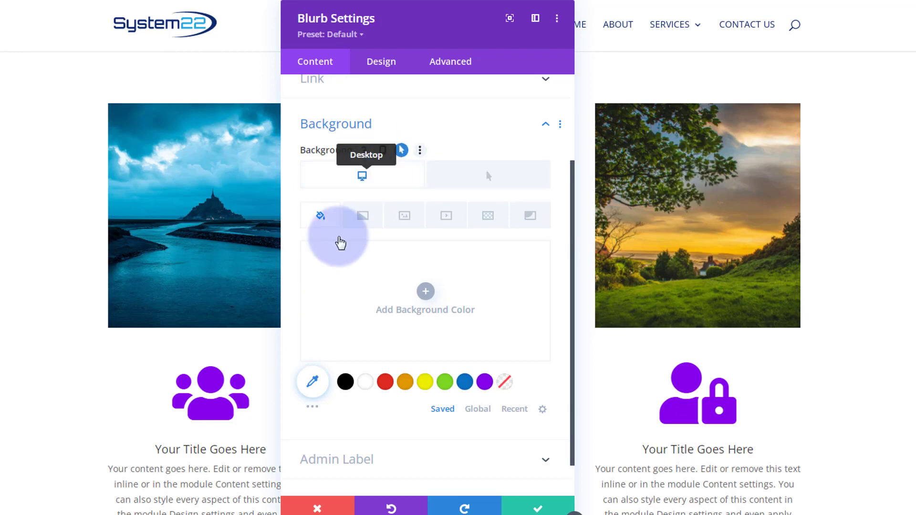
pyautogui.click(506, 384)
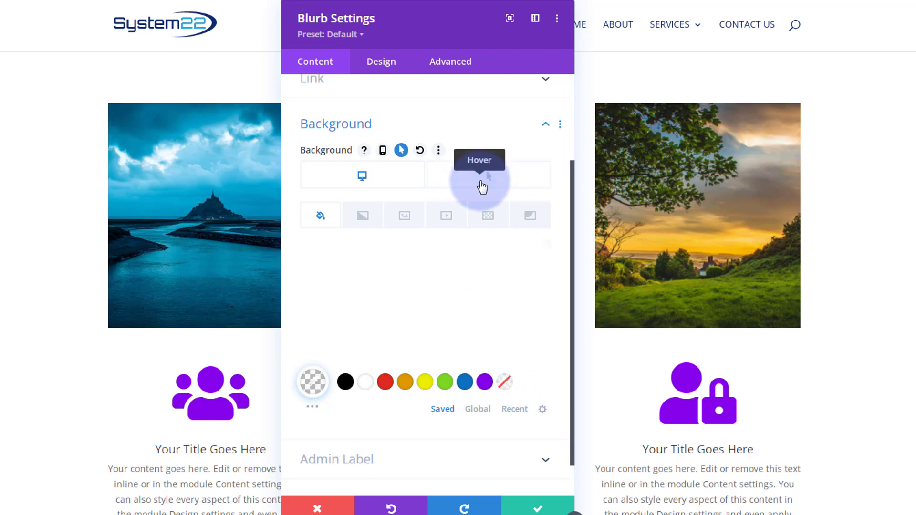
# Step: Give the blurb a black hover background with its opacity reduced to rgba(0,0,0,0.24)
pyautogui.click(483, 187)
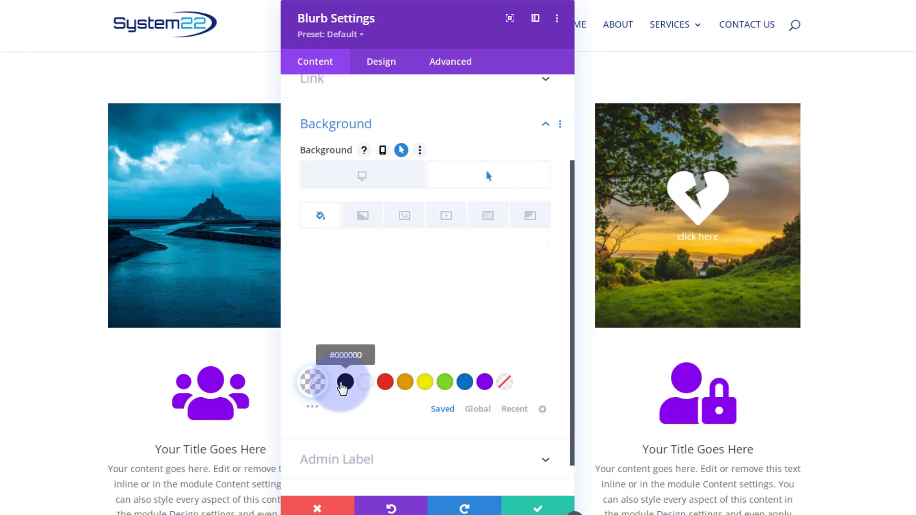
pyautogui.click(346, 385)
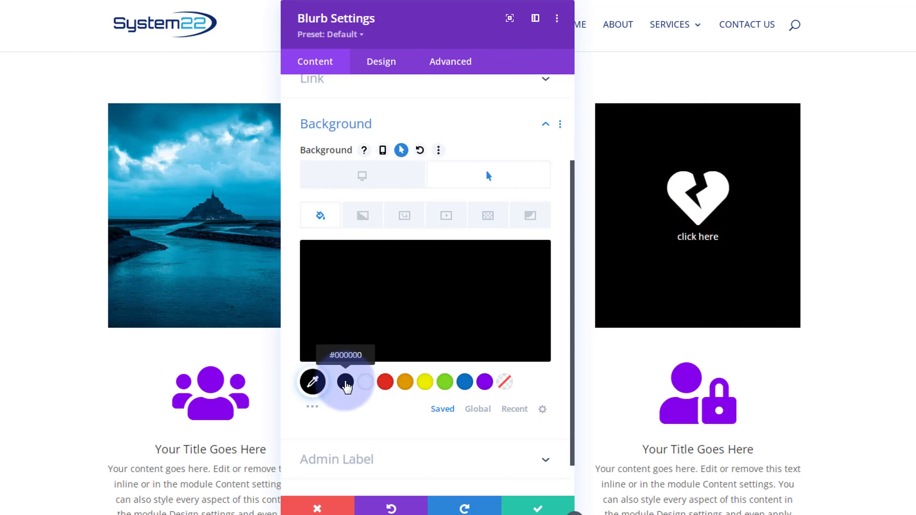
pyautogui.click(434, 292)
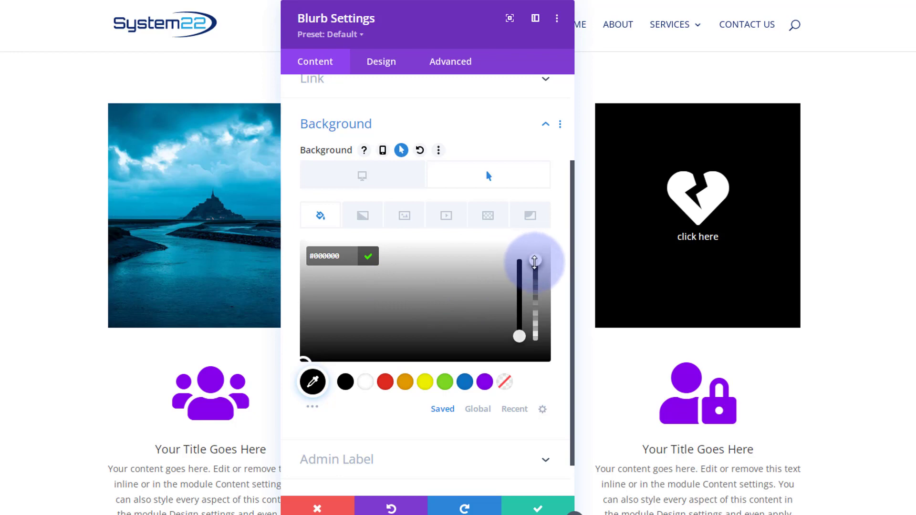
pyautogui.moveTo(536, 281); pyautogui.dragTo(537, 326)
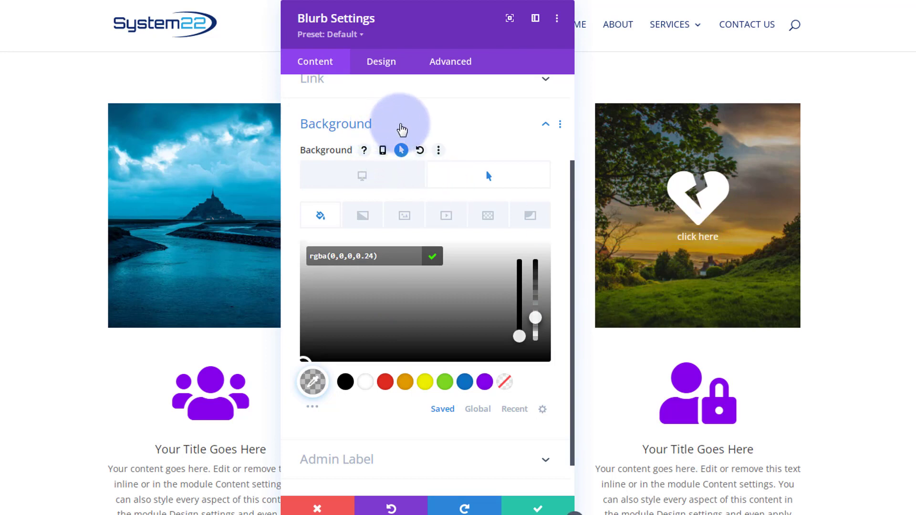
# Step: Compare the desktop and hover backgrounds, and darken the hover overlay to rgba(0,0,0,0.35)
pyautogui.click(366, 178)
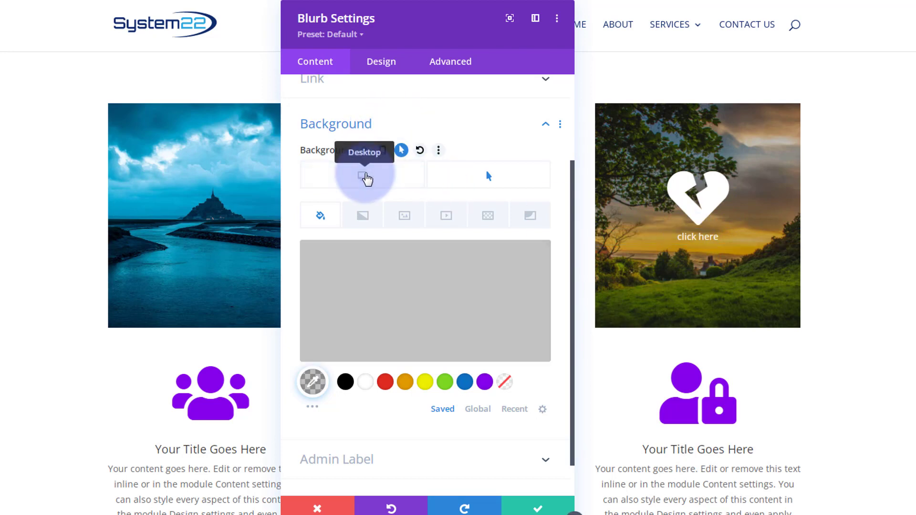
pyautogui.click(473, 178)
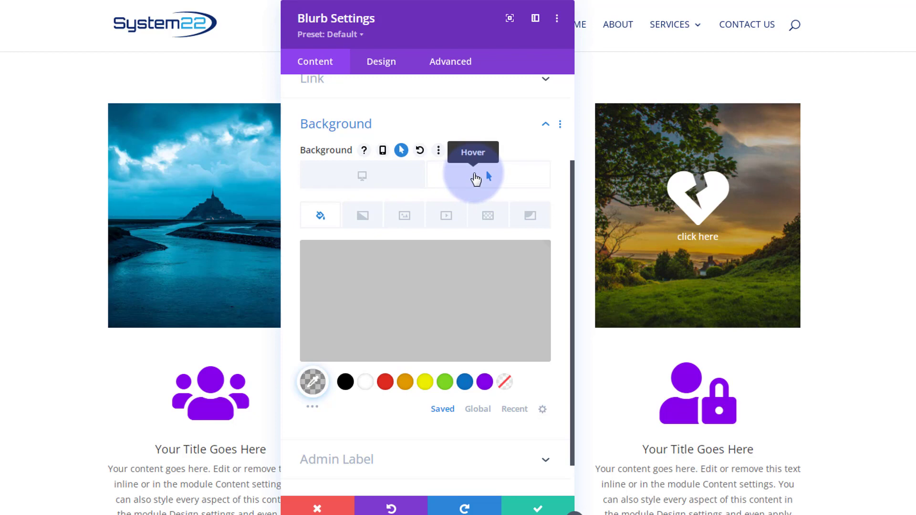
pyautogui.click(473, 274)
pyautogui.moveTo(535, 310); pyautogui.dragTo(535, 315)
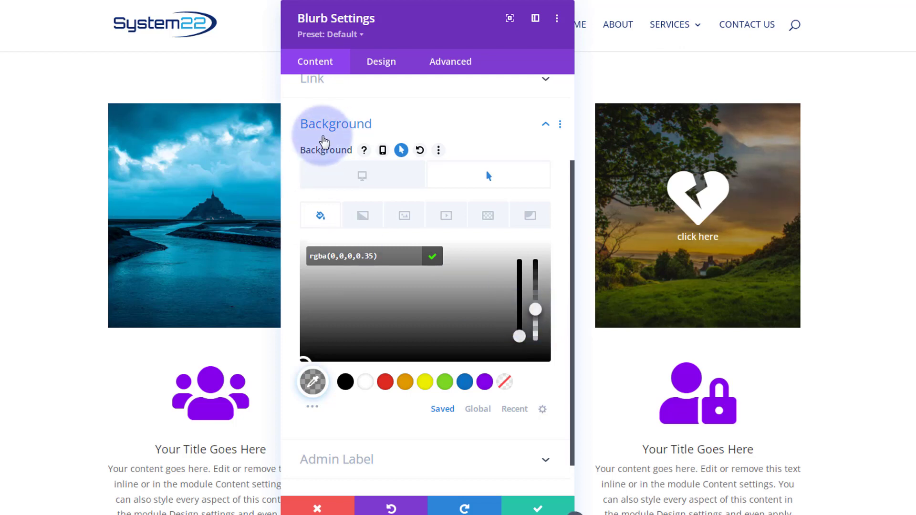
# Step: Set the blurb's module link URL to "#" and keep its link target as In The Same Window
pyautogui.click(367, 125)
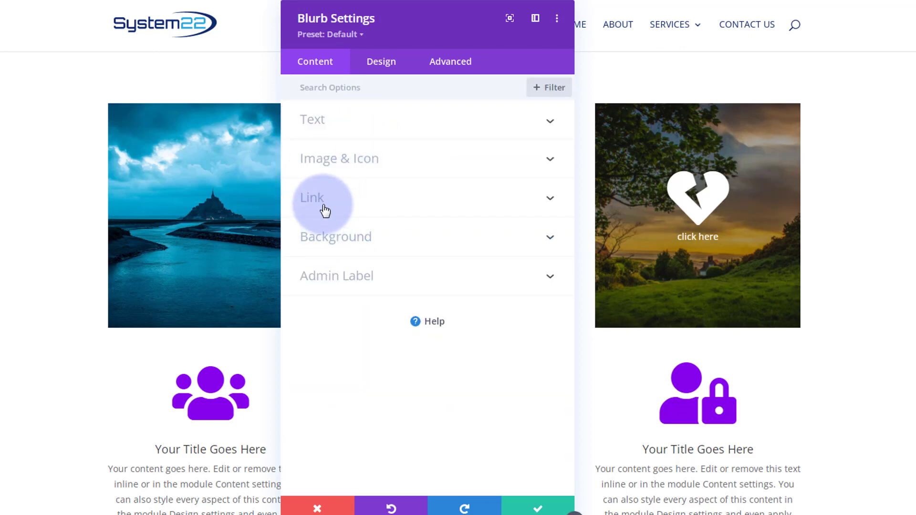
pyautogui.click(361, 202)
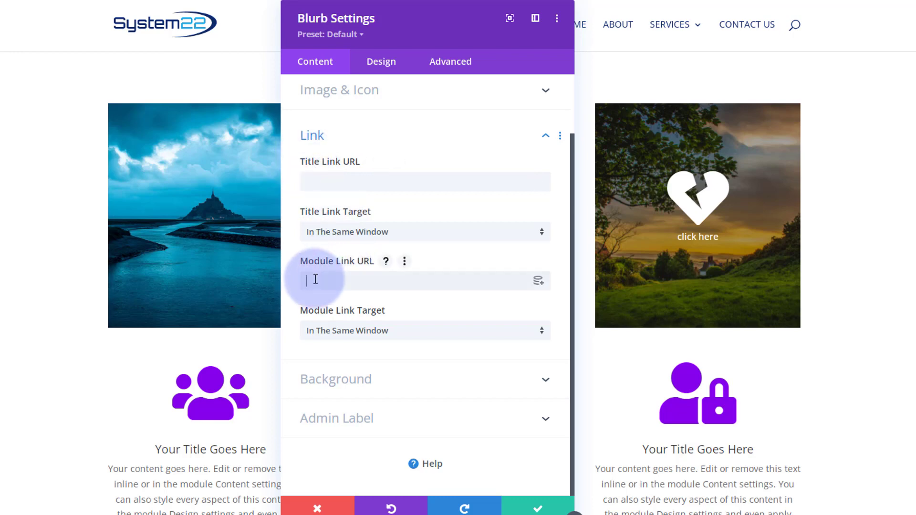
pyautogui.click(699, 243)
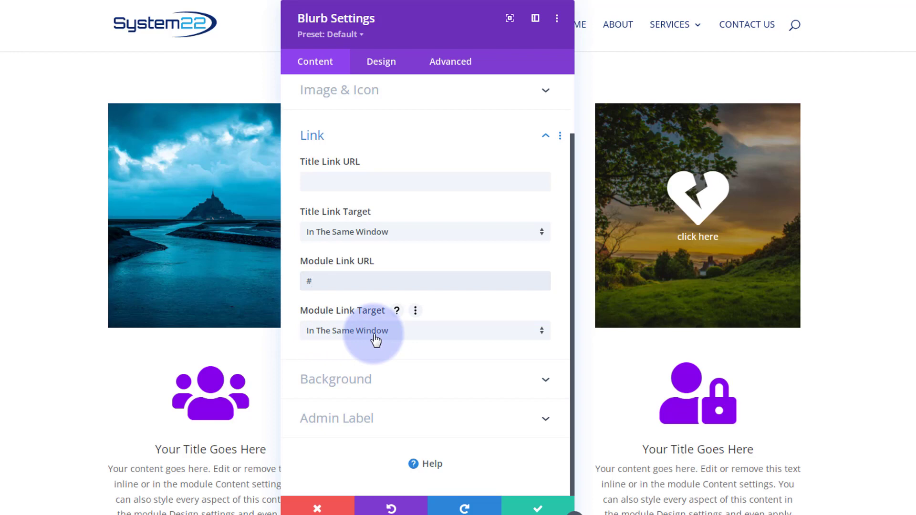
pyautogui.click(416, 338)
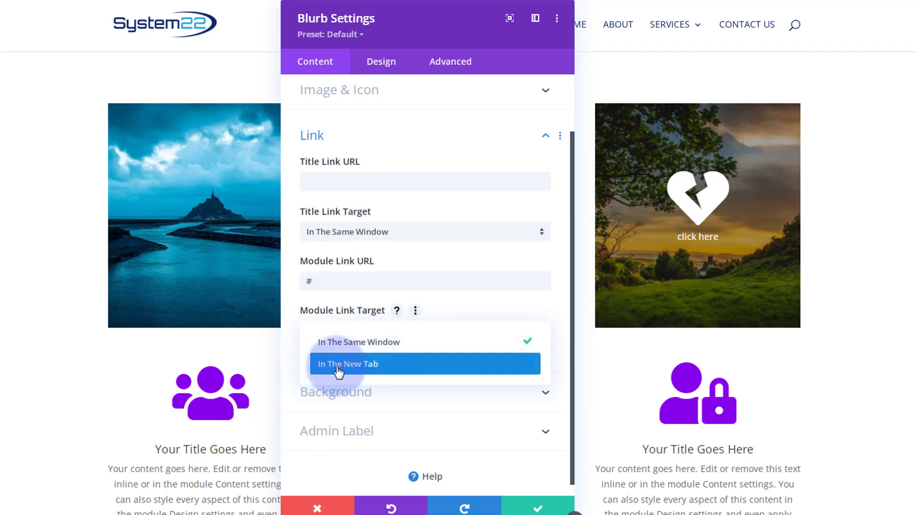
pyautogui.click(293, 337)
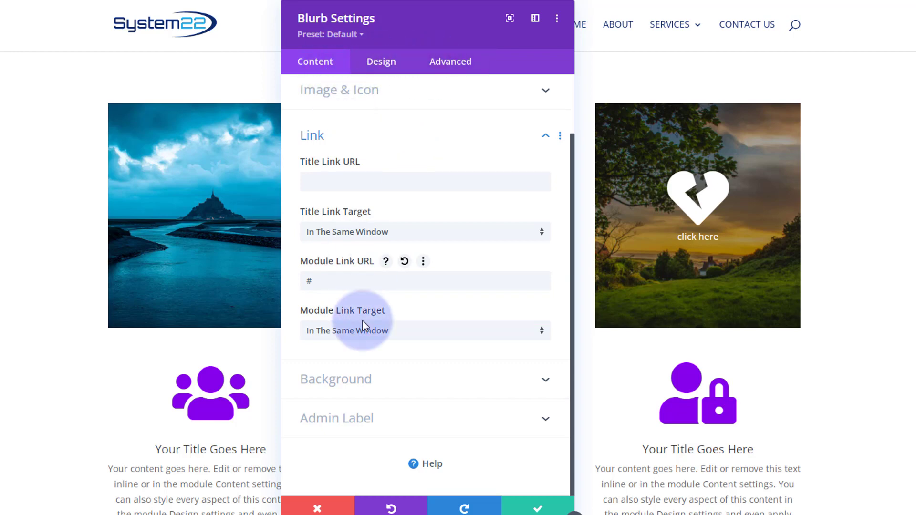
# Step: Review the blurb's background settings for both the desktop and hover states
pyautogui.click(379, 379)
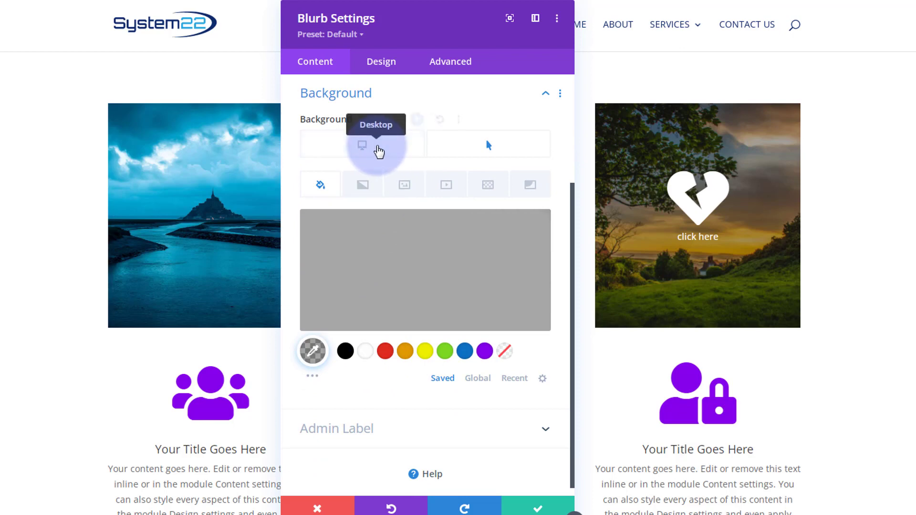
pyautogui.click(379, 151)
pyautogui.click(477, 152)
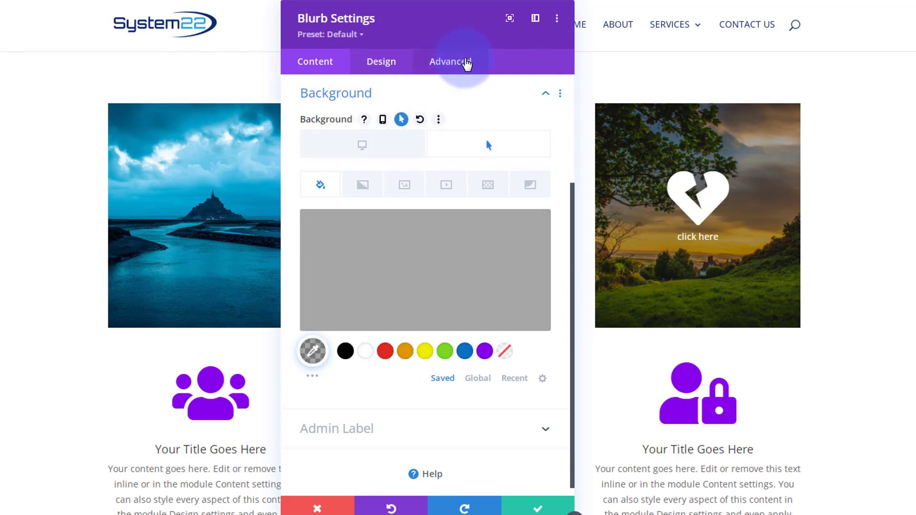
# Step: Set the blurb's transition duration to 700ms and its transition speed curve to Ease-In-Out, and save the blurb settings
pyautogui.click(466, 69)
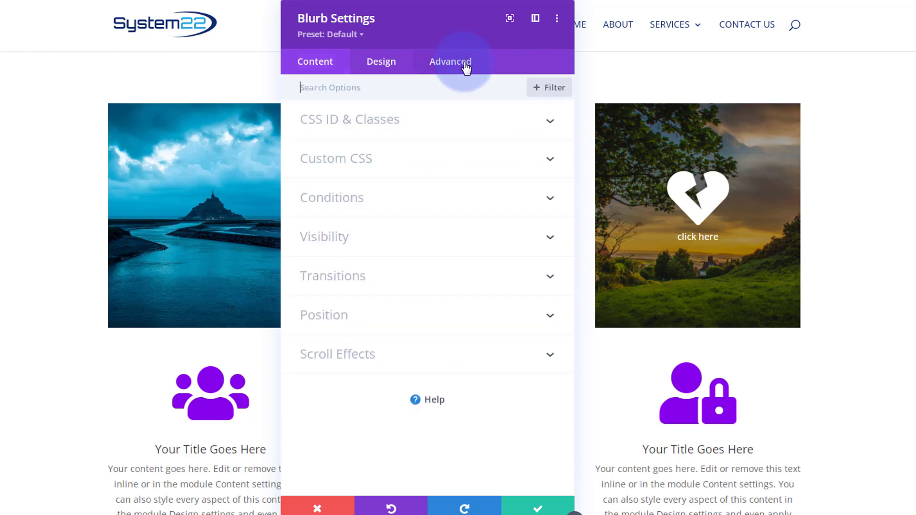
pyautogui.click(399, 286)
pyautogui.scroll(-2, 400, 280)
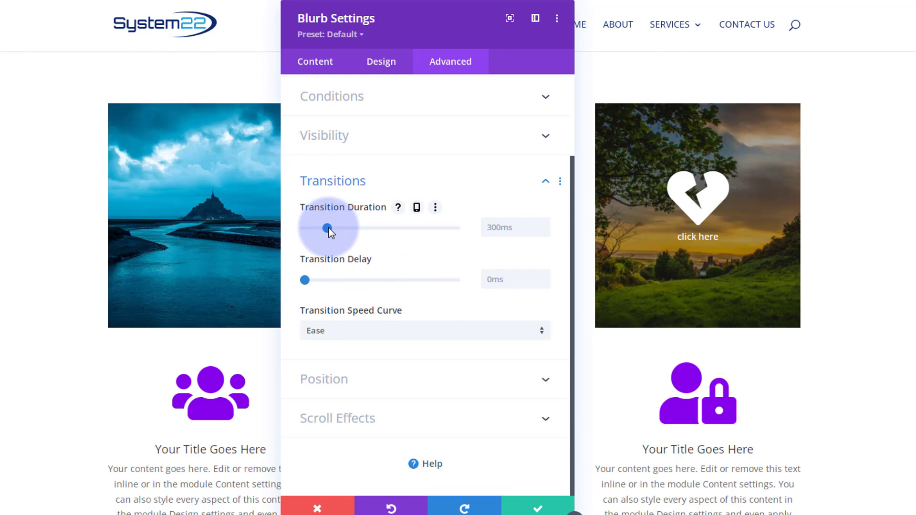
pyautogui.moveTo(328, 228); pyautogui.dragTo(357, 228)
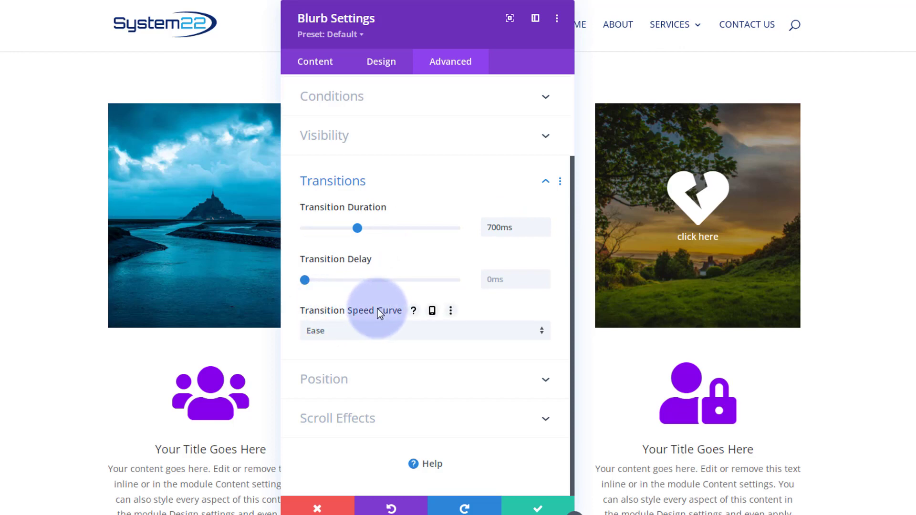
pyautogui.click(389, 332)
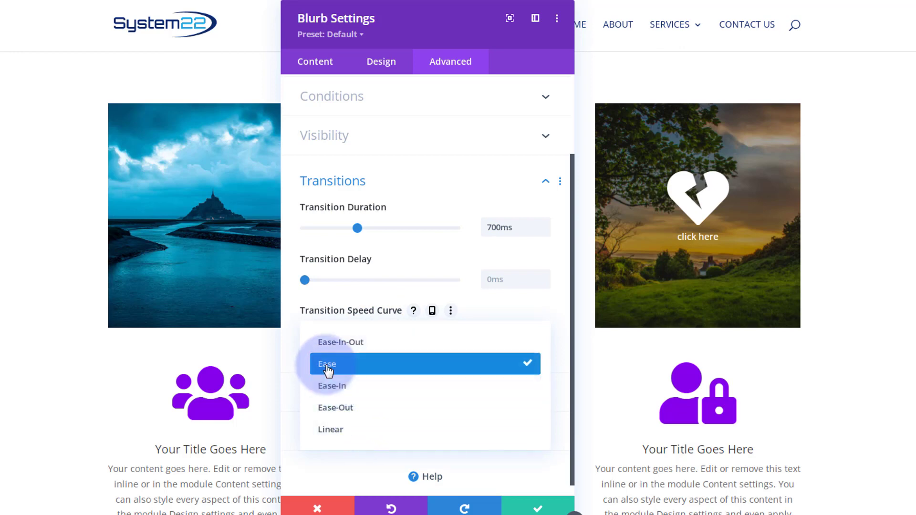
pyautogui.click(339, 344)
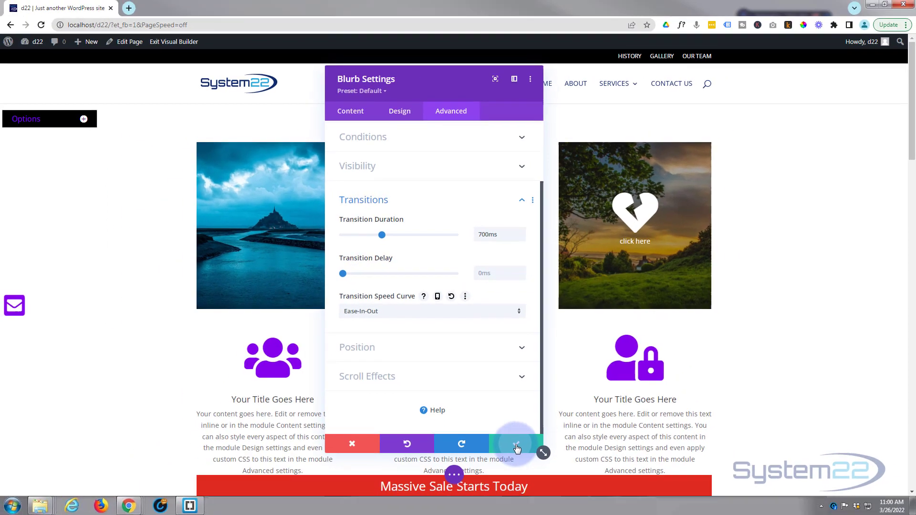
pyautogui.click(538, 509)
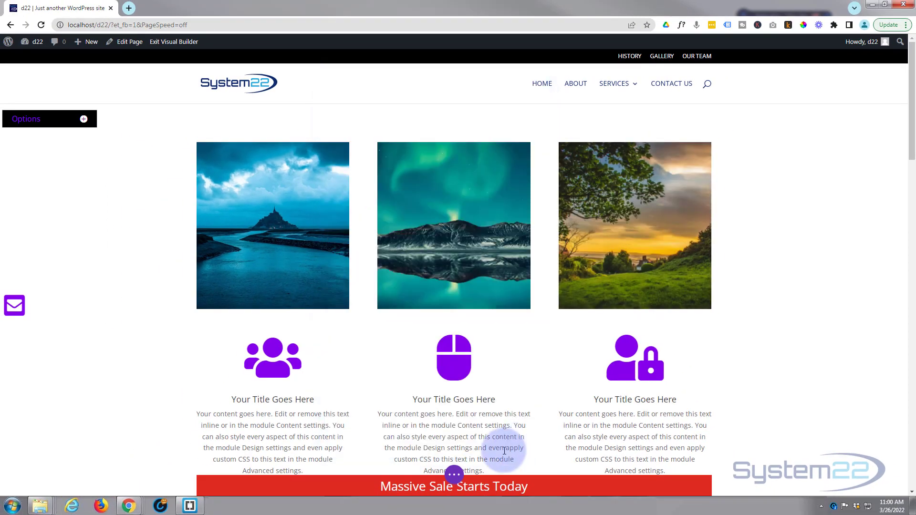
# Step: Save the page and exit the Visual Builder to the live page
pyautogui.click(456, 476)
pyautogui.click(881, 479)
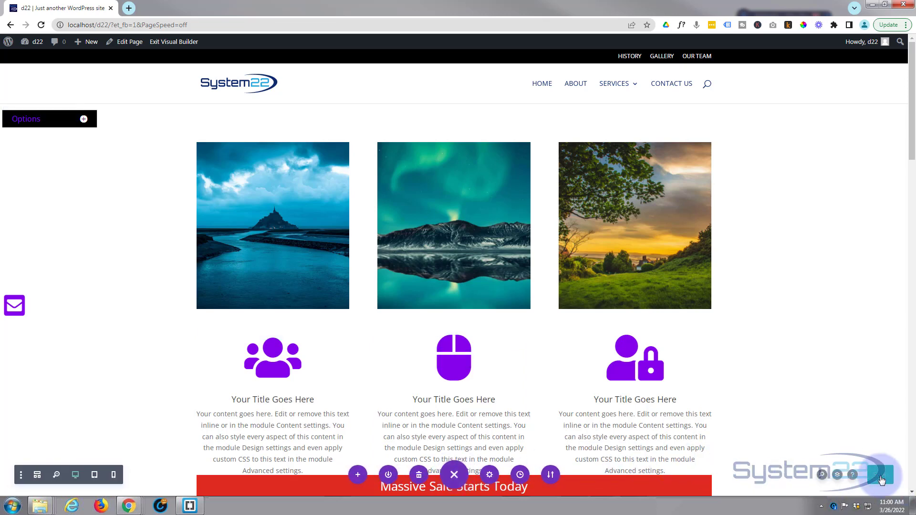
pyautogui.click(181, 45)
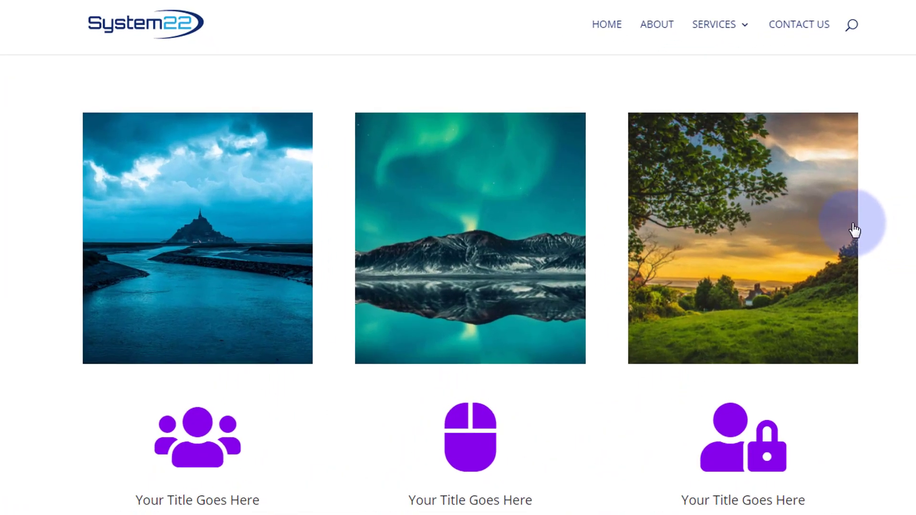
# Step: Check the hover effects of the second and third image cards on the live page
pyautogui.moveTo(840, 229)
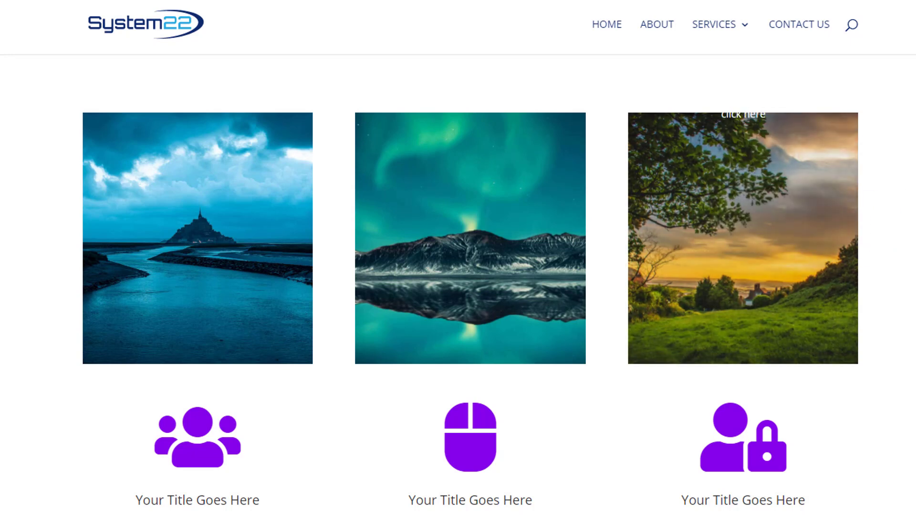
pyautogui.moveTo(501, 328)
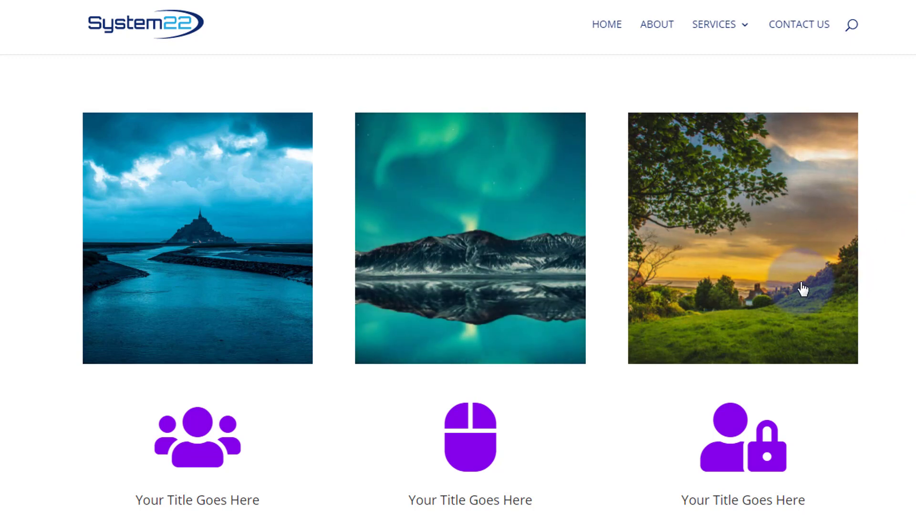
pyautogui.moveTo(804, 288)
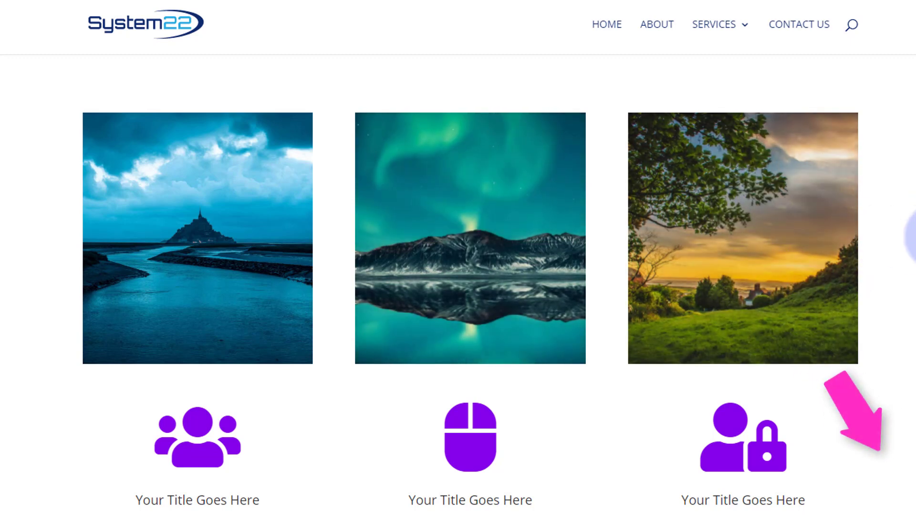
pyautogui.moveTo(802, 259)
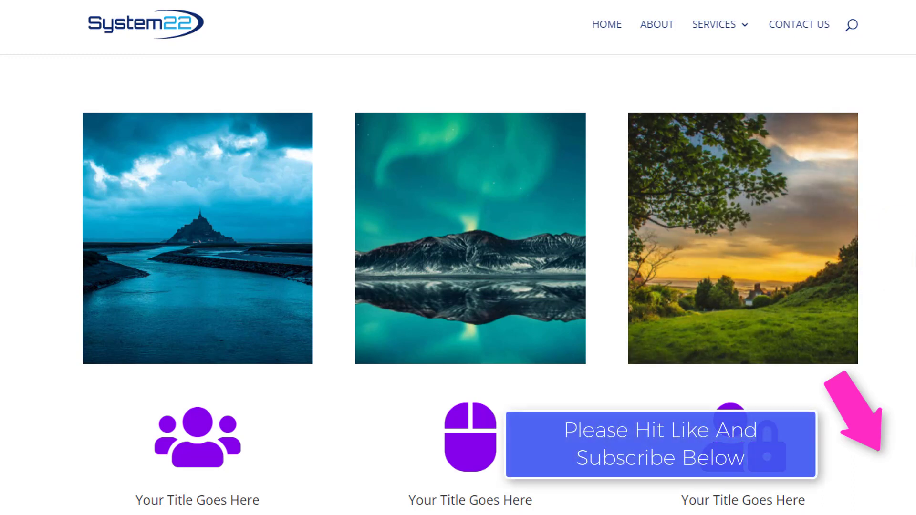
pyautogui.moveTo(544, 266)
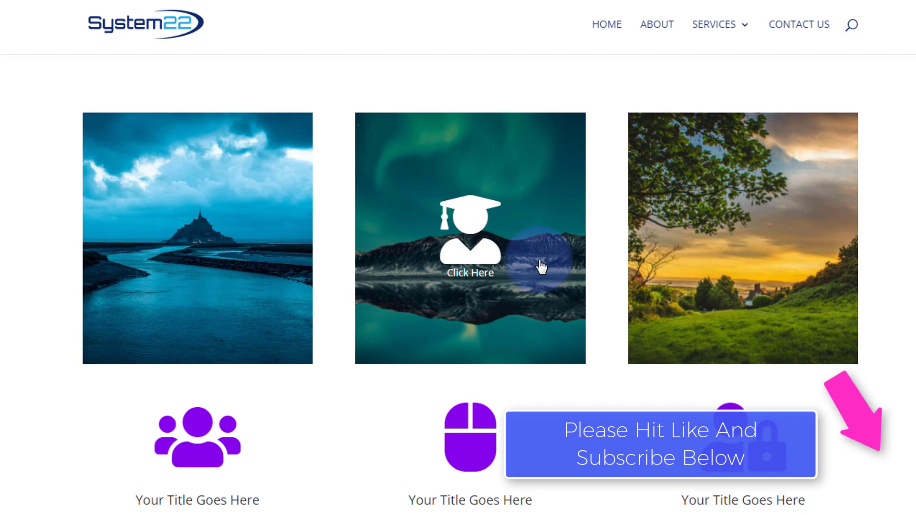
pyautogui.moveTo(661, 266)
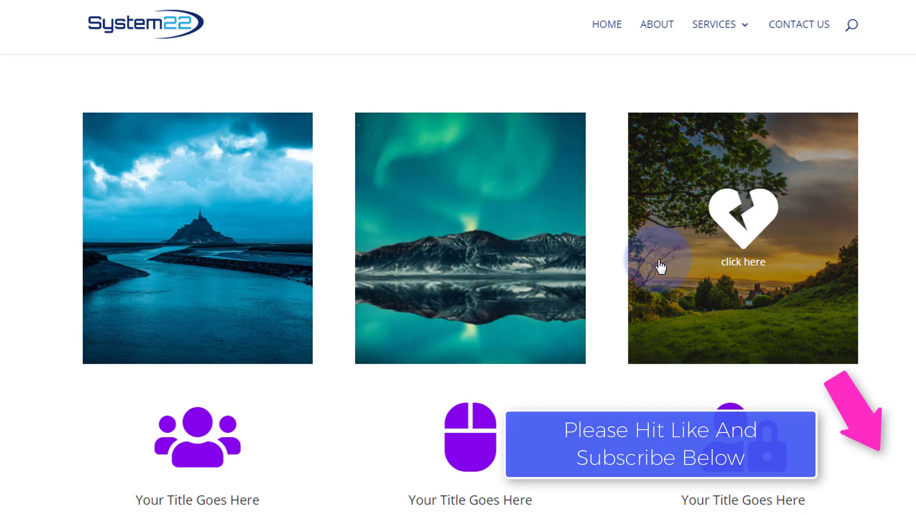